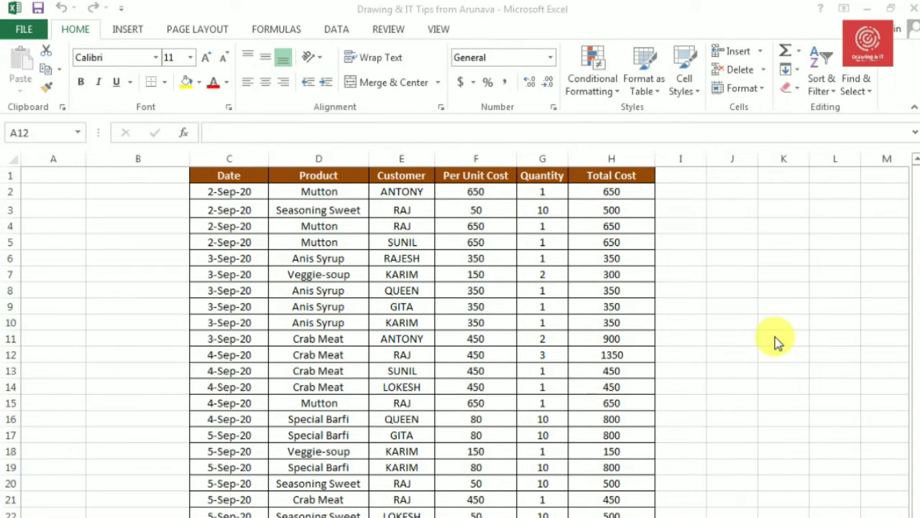
Add filter buttons to the sales table headers C1:H1.
{"action": "scroll", "coordinate": [777, 341], "scroll_direction": "down", "scroll_amount": 1}
{"action": "scroll", "coordinate": [778, 341], "scroll_direction": "down", "scroll_amount": 1}
{"action": "scroll", "coordinate": [778, 341], "scroll_direction": "down", "scroll_amount": 1}
{"action": "scroll", "coordinate": [778, 341], "scroll_direction": "up", "scroll_amount": 2}
{"action": "scroll", "coordinate": [777, 338], "scroll_direction": "up", "scroll_amount": 1}
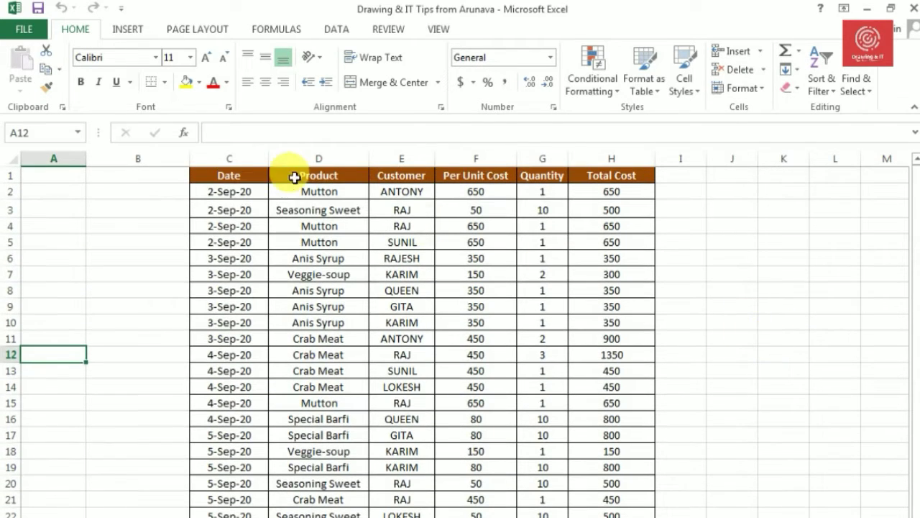
{"action": "left_click_drag", "start_coordinate": [234, 175], "coordinate": [632, 174]}
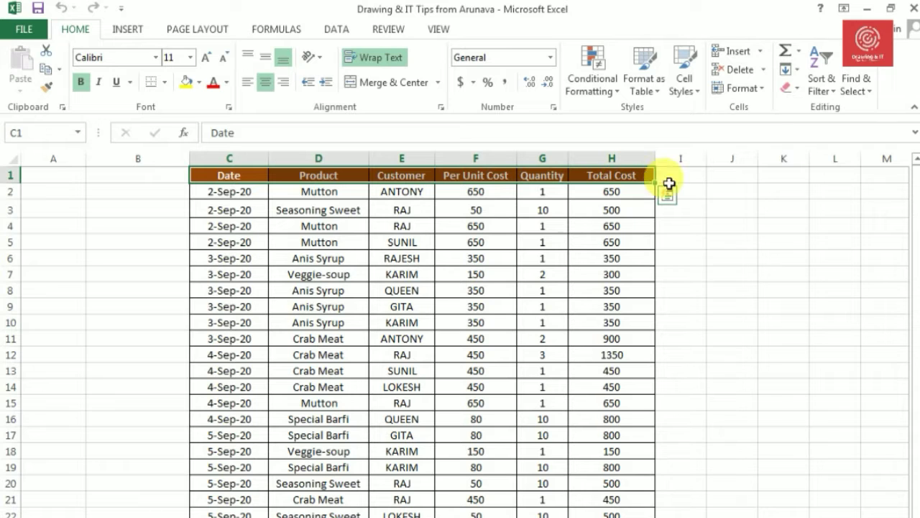
{"action": "left_click", "coordinate": [822, 86]}
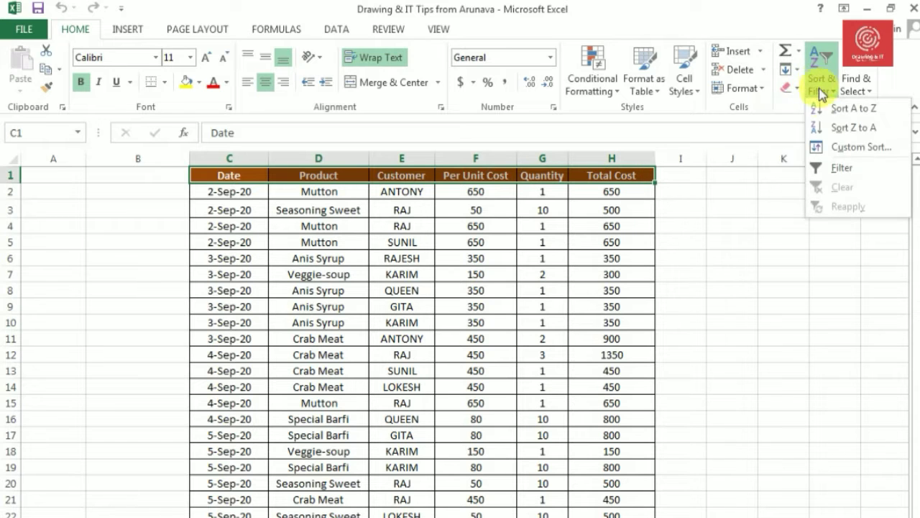
{"action": "left_click", "coordinate": [836, 166]}
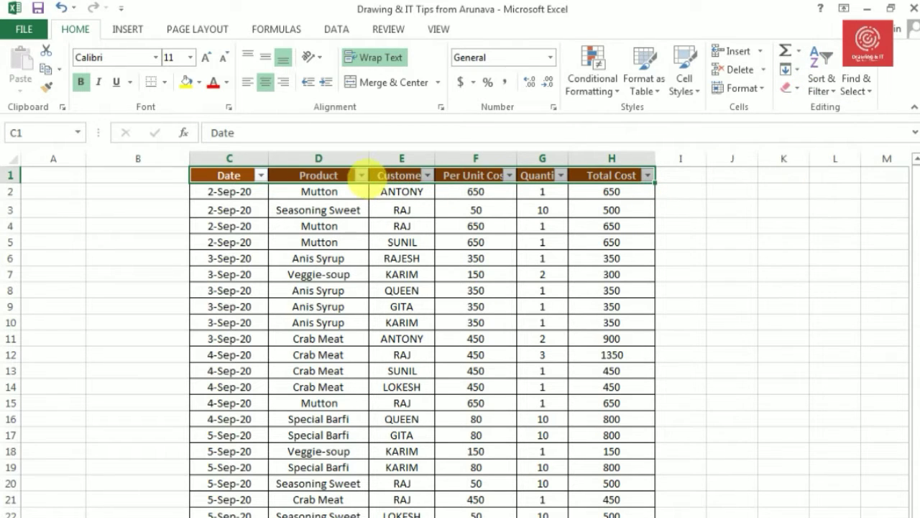
Filter the Customer column to the first listed customer only, showing their three purchases.
{"action": "left_click", "coordinate": [361, 175]}
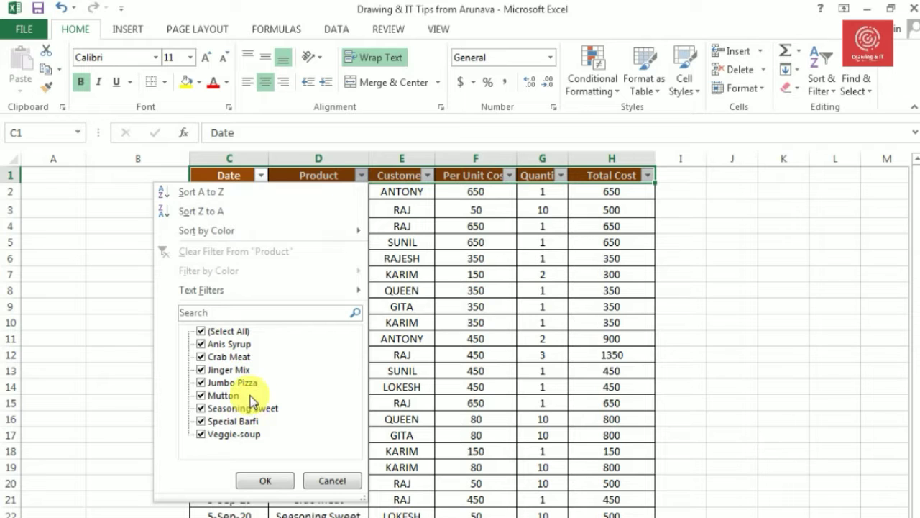
{"action": "left_click", "coordinate": [316, 483]}
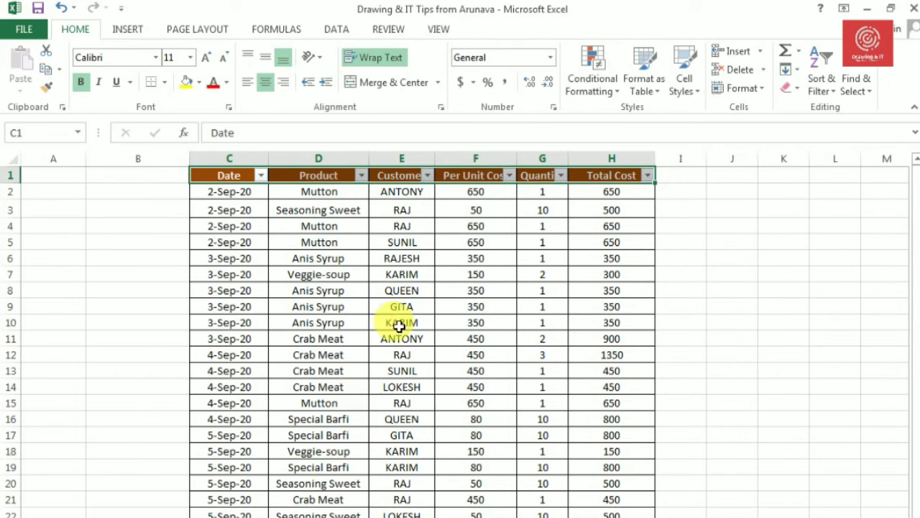
{"action": "left_click", "coordinate": [428, 176]}
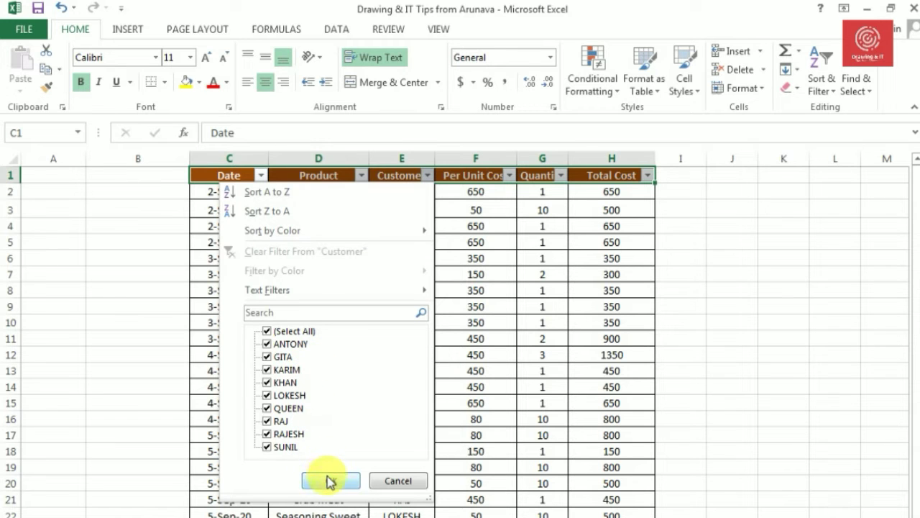
{"action": "left_click", "coordinate": [266, 332]}
{"action": "left_click", "coordinate": [266, 333]}
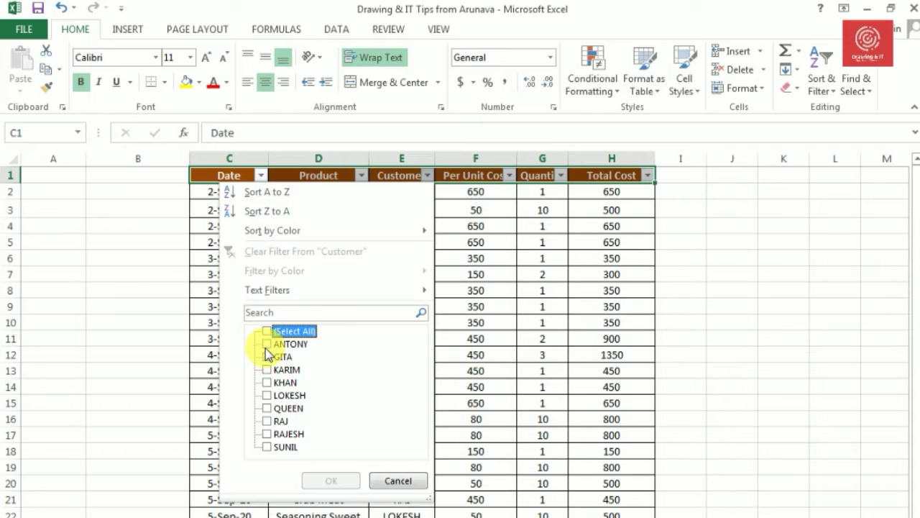
{"action": "left_click", "coordinate": [267, 344]}
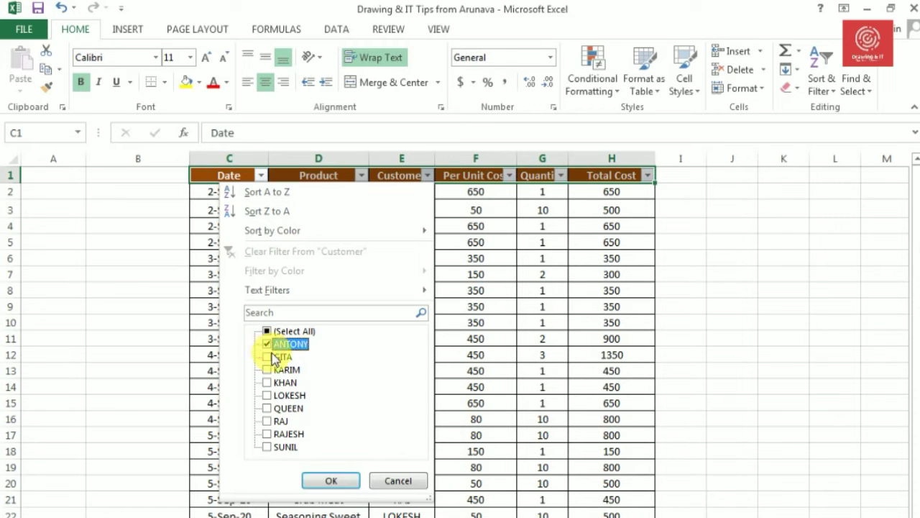
{"action": "left_click", "coordinate": [328, 486]}
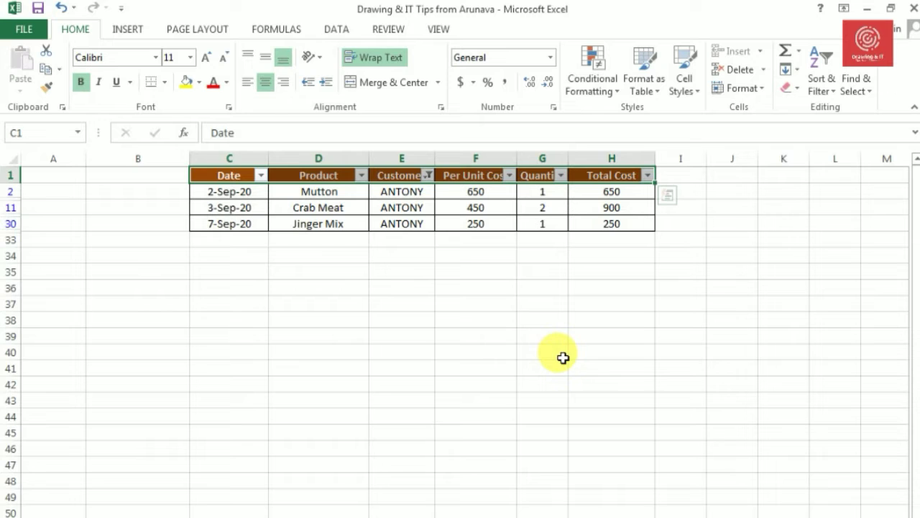
Clear the single-customer filter on the header row so all sales rows reappear.
{"action": "left_click", "coordinate": [560, 355]}
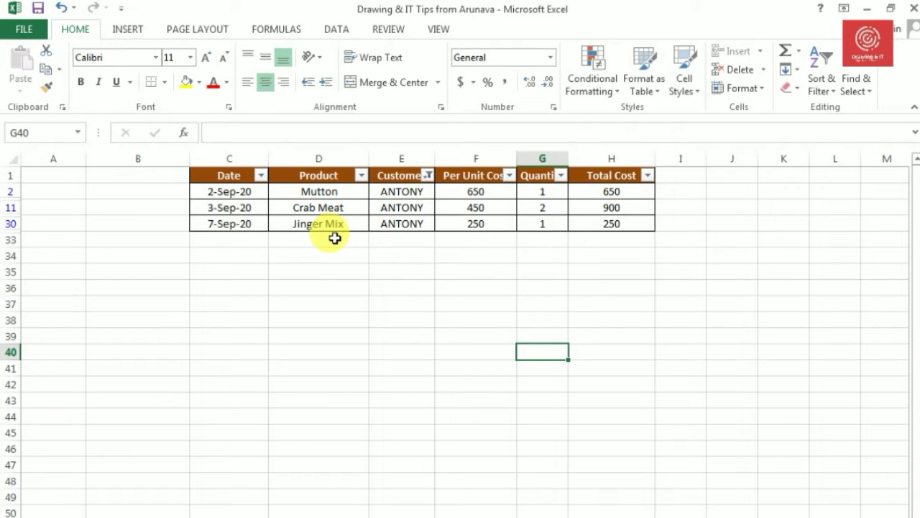
{"action": "left_click", "coordinate": [605, 246]}
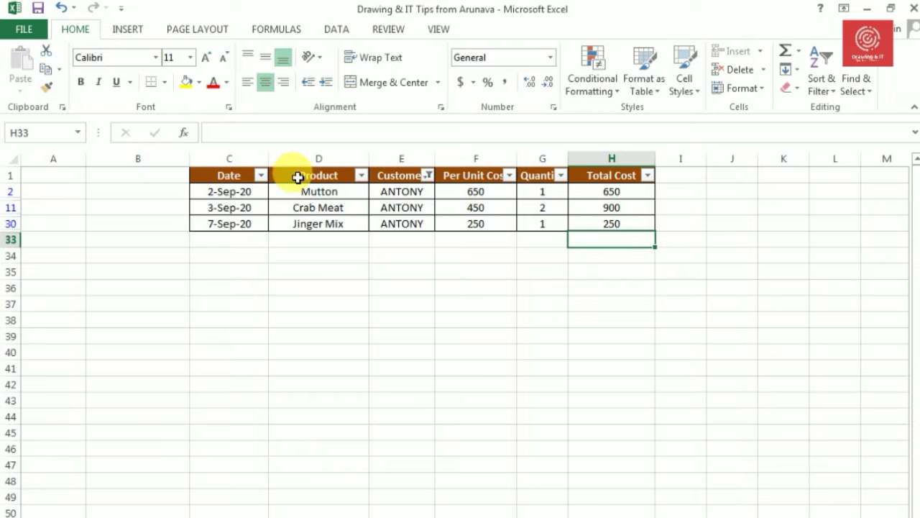
{"action": "left_click_drag", "start_coordinate": [272, 175], "coordinate": [473, 176]}
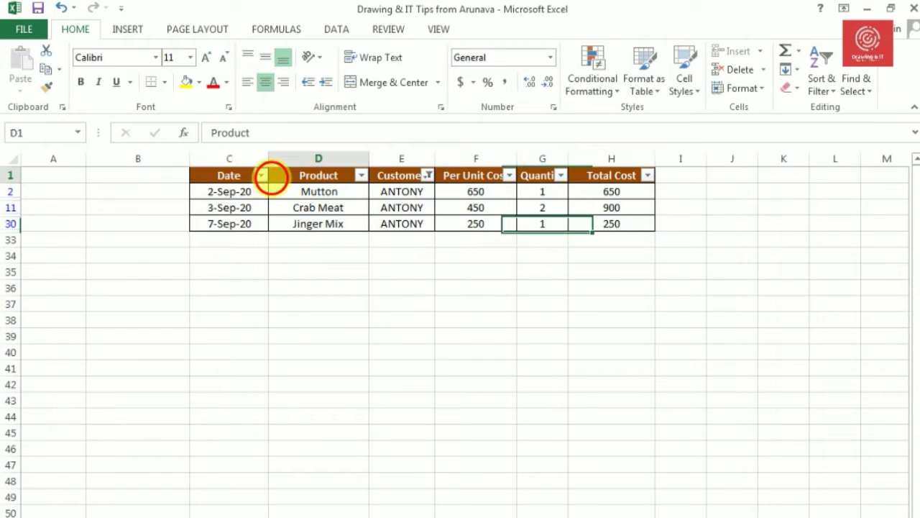
{"action": "left_click_drag", "start_coordinate": [235, 180], "coordinate": [611, 190]}
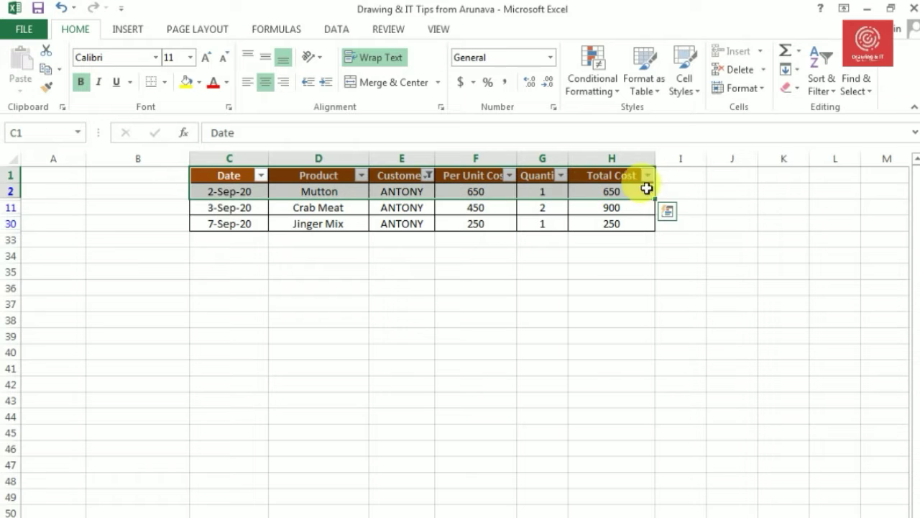
{"action": "left_click", "coordinate": [829, 92]}
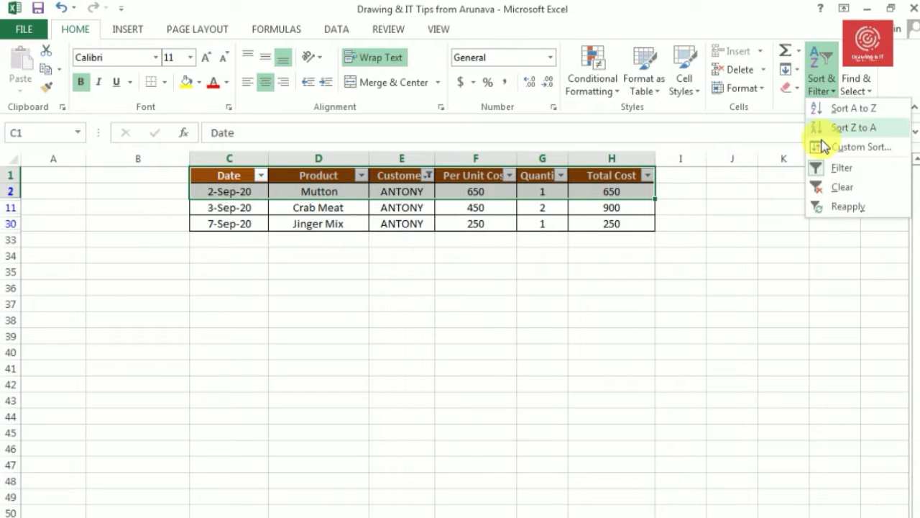
{"action": "left_click", "coordinate": [838, 187]}
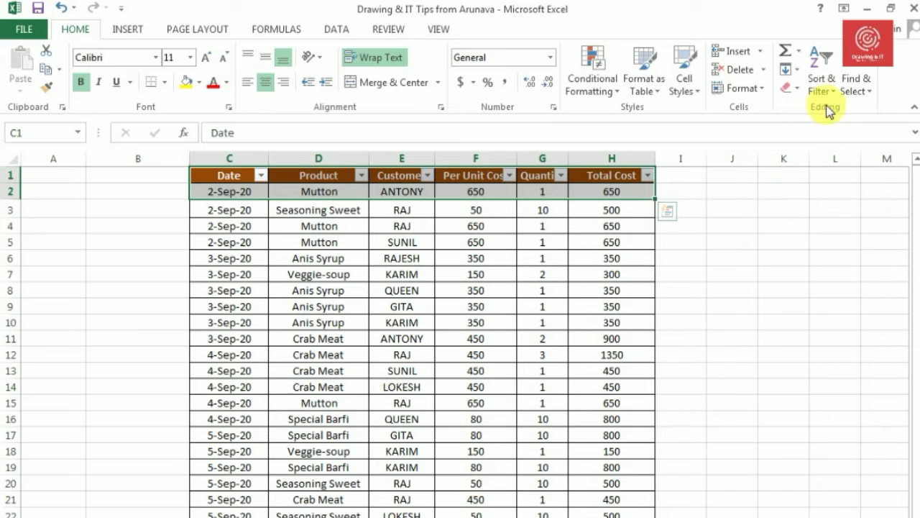
Turn off header filtering, then select the sales data from C1 down through column H.
{"action": "left_click", "coordinate": [824, 80]}
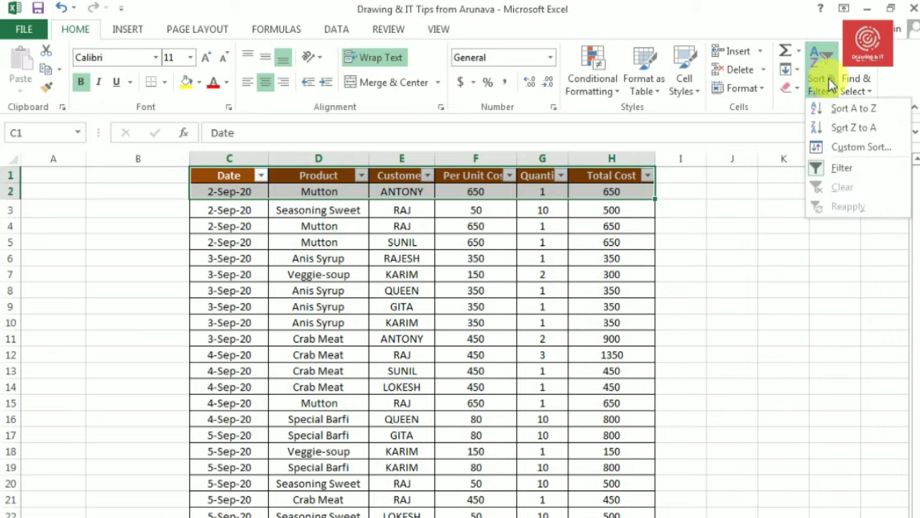
{"action": "left_click", "coordinate": [840, 175]}
{"action": "left_click", "coordinate": [752, 274]}
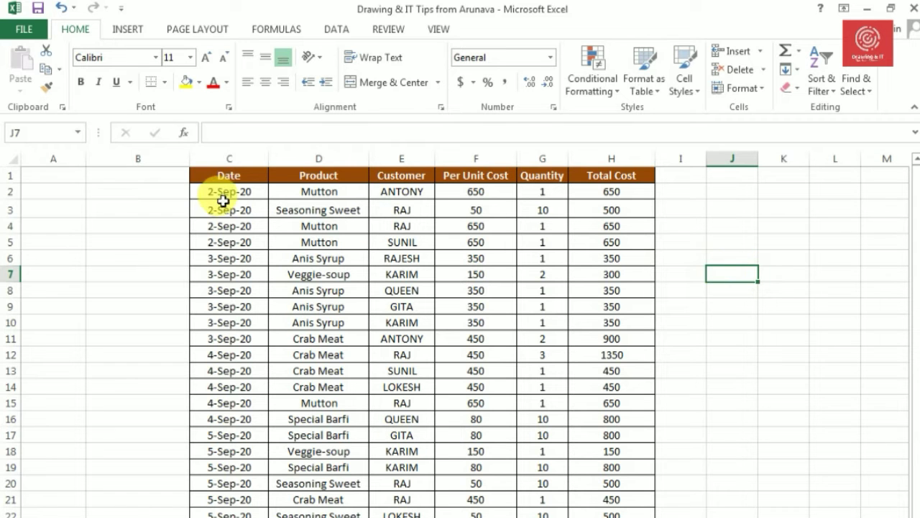
{"action": "mouse_move", "coordinate": [232, 176]}
{"action": "left_mouse_down"}
{"action": "mouse_move", "coordinate": [495, 458]}
{"action": "mouse_move", "coordinate": [611, 514]}
{"action": "left_mouse_up"}
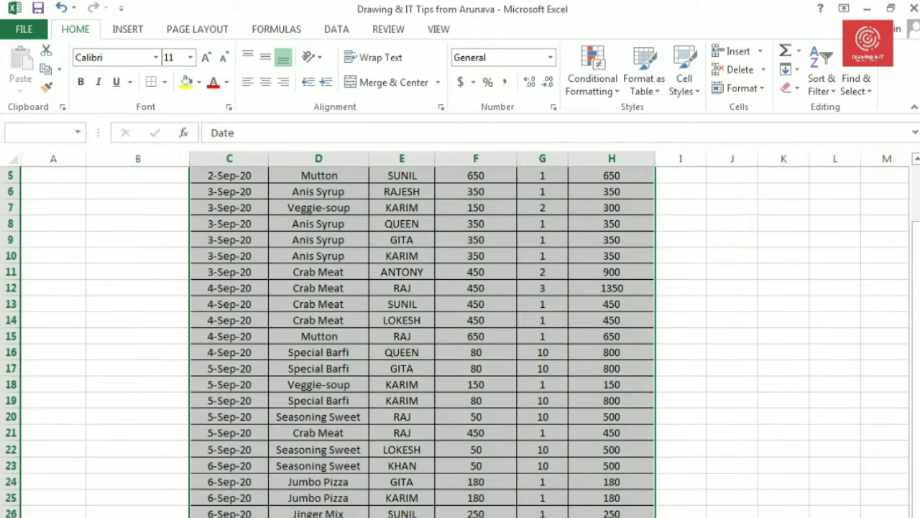
{"action": "left_click_drag", "start_coordinate": [611, 514], "coordinate": [611, 517]}
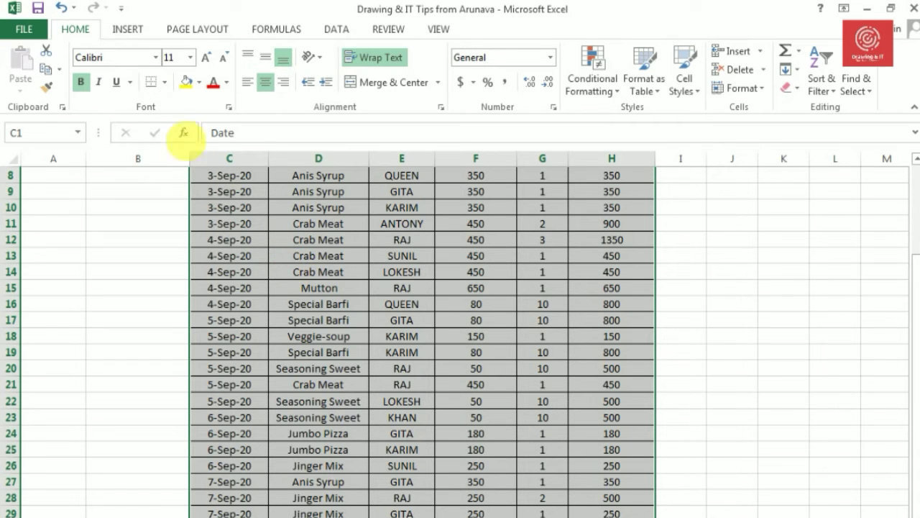
Insert an empty PivotTable from range C1:H32 at cell K8 on the Grocery Shop sheet.
{"action": "left_click", "coordinate": [124, 32]}
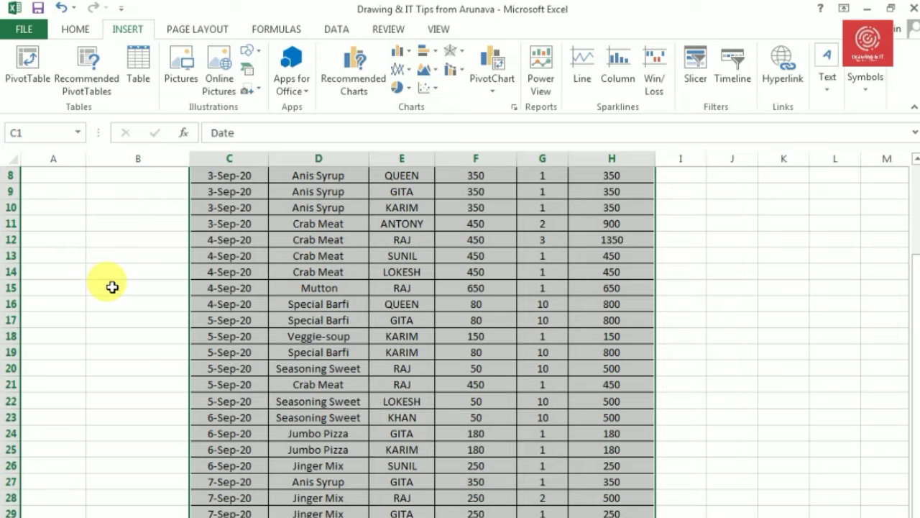
{"action": "left_click", "coordinate": [33, 75]}
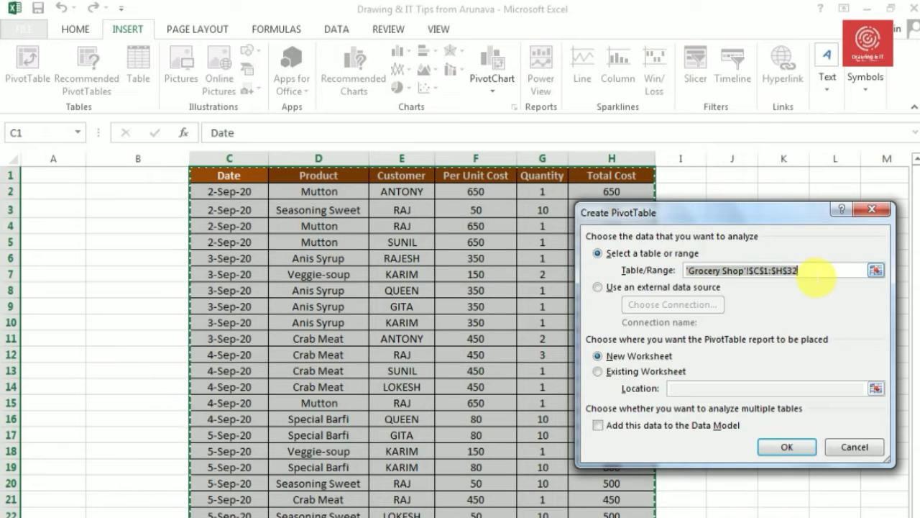
{"action": "left_click", "coordinate": [814, 272]}
{"action": "left_click_drag", "start_coordinate": [814, 271], "coordinate": [685, 271]}
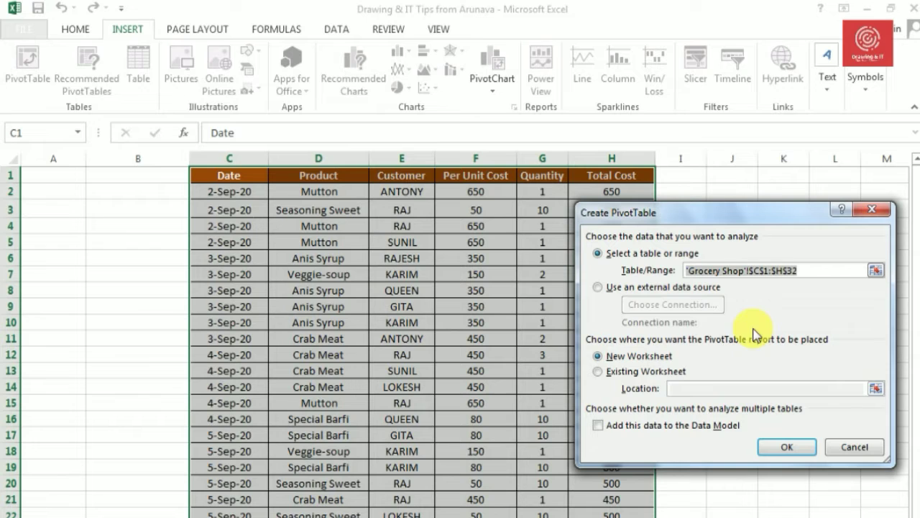
{"action": "left_click", "coordinate": [643, 373]}
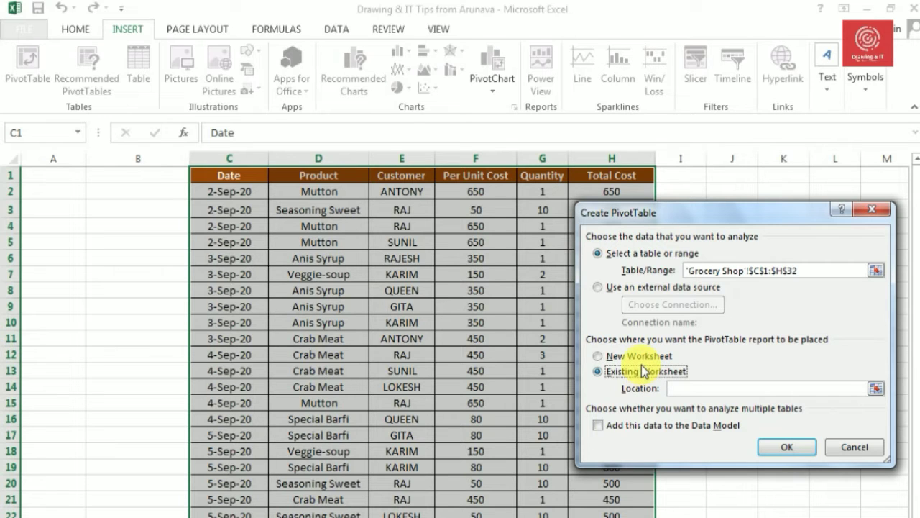
{"action": "left_click", "coordinate": [646, 357]}
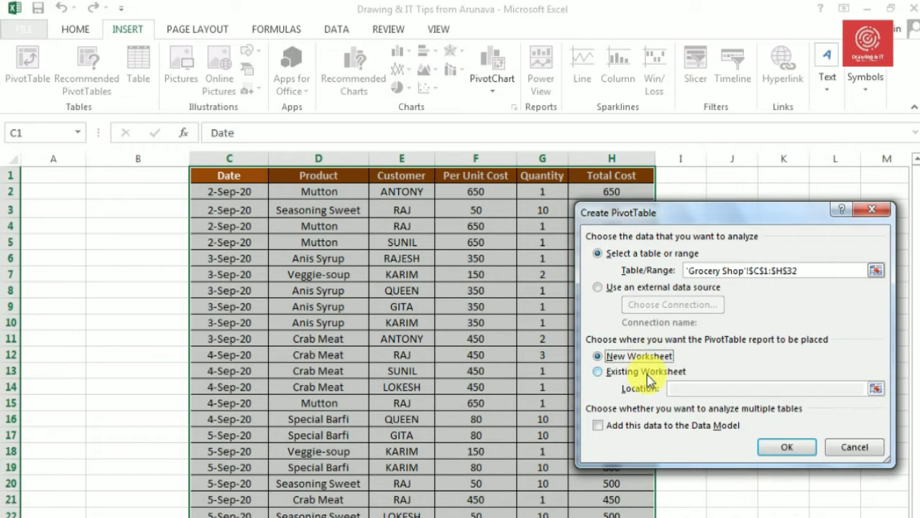
{"action": "left_click", "coordinate": [640, 371]}
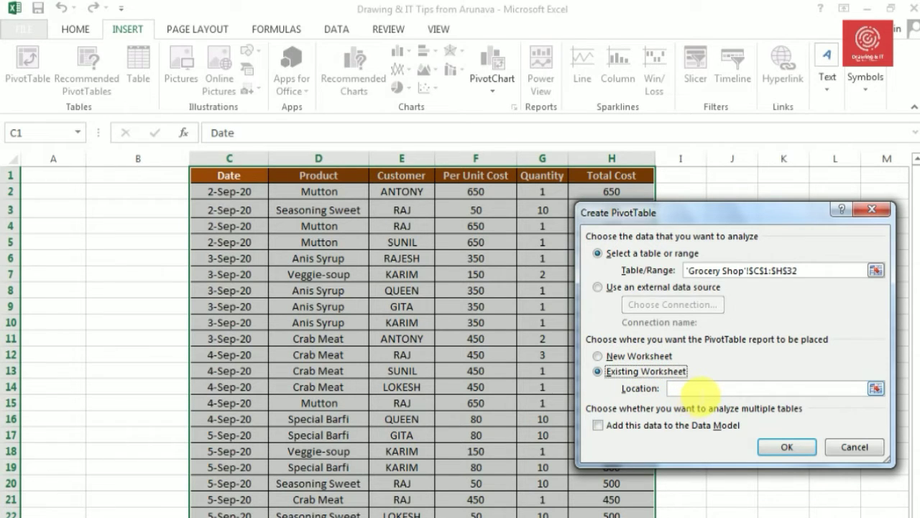
{"action": "left_click", "coordinate": [695, 389]}
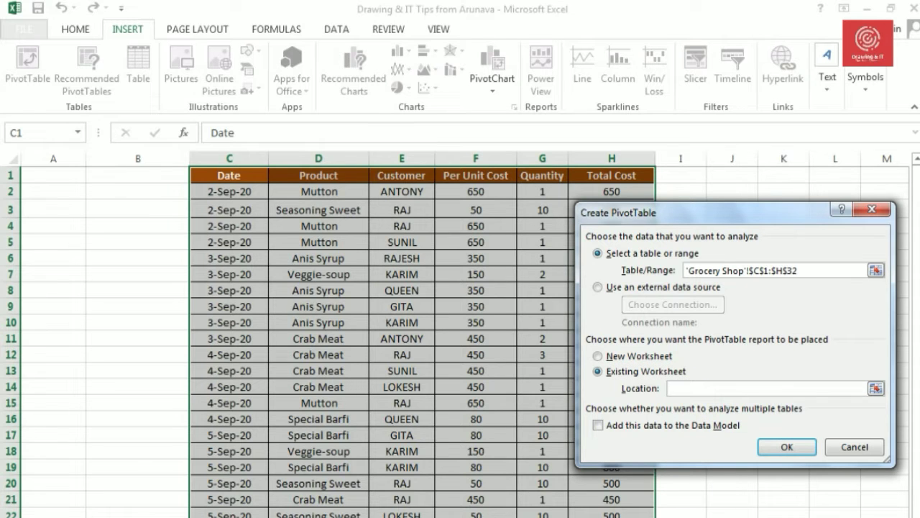
{"action": "scroll", "coordinate": [626, 493], "scroll_direction": "right", "scroll_amount": 5}
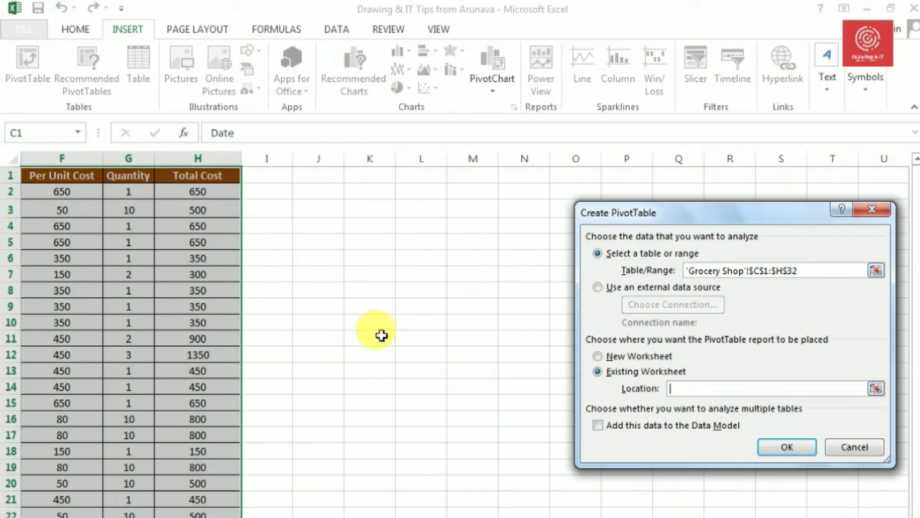
{"action": "left_click", "coordinate": [370, 290]}
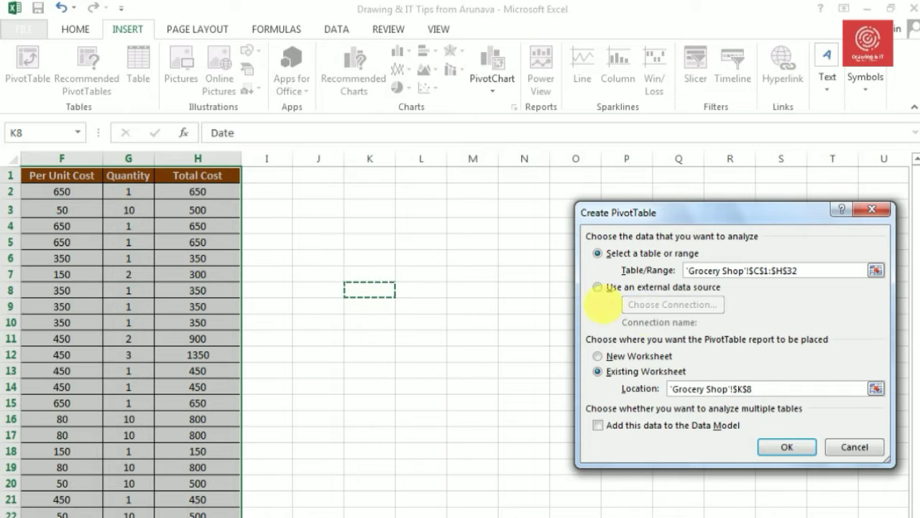
{"action": "left_click", "coordinate": [781, 446]}
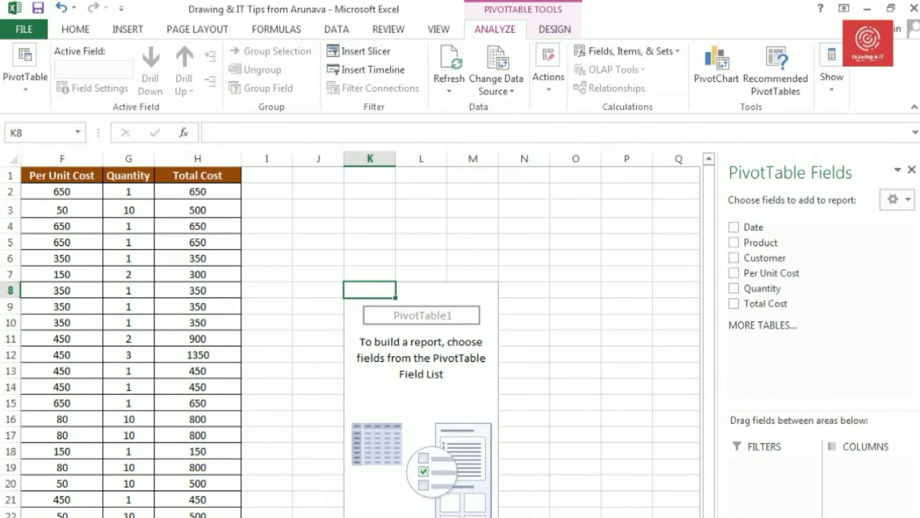
Add the Date, Product and Customer fields, with Date as rows listing 2-Sep-20 to 7-Sep-20.
{"action": "scroll", "coordinate": [665, 514], "scroll_direction": "right", "scroll_amount": 4}
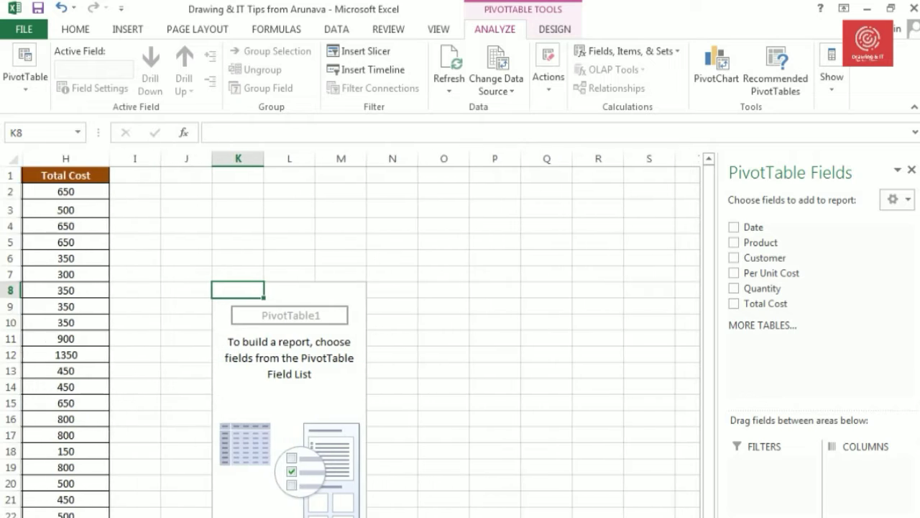
{"action": "left_click", "coordinate": [735, 227]}
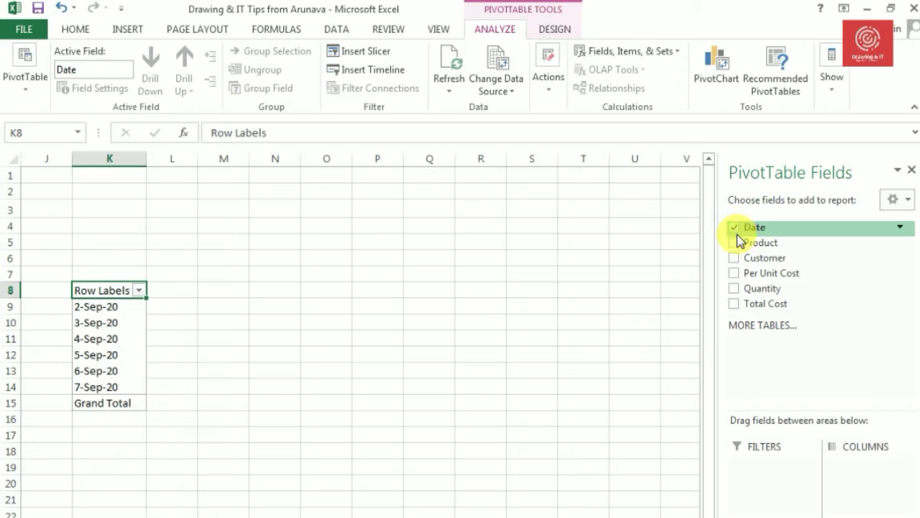
{"action": "left_click", "coordinate": [734, 242]}
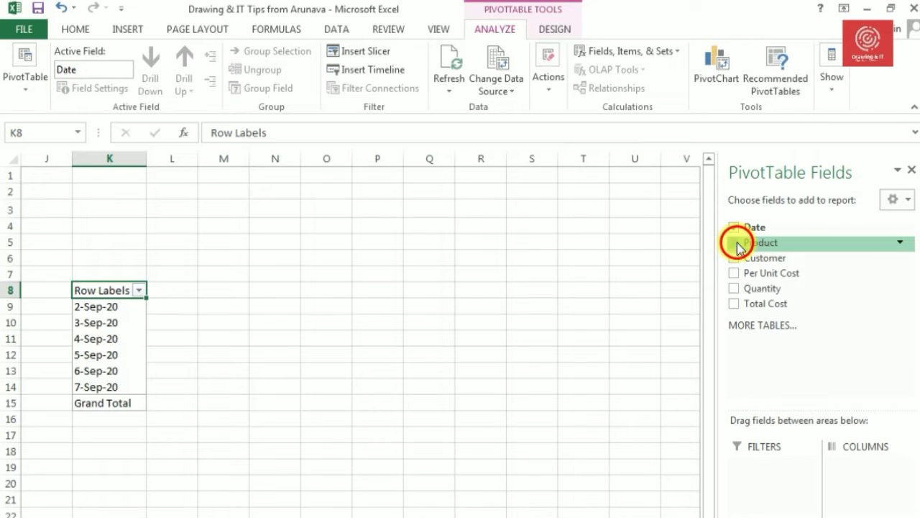
{"action": "left_click", "coordinate": [734, 258]}
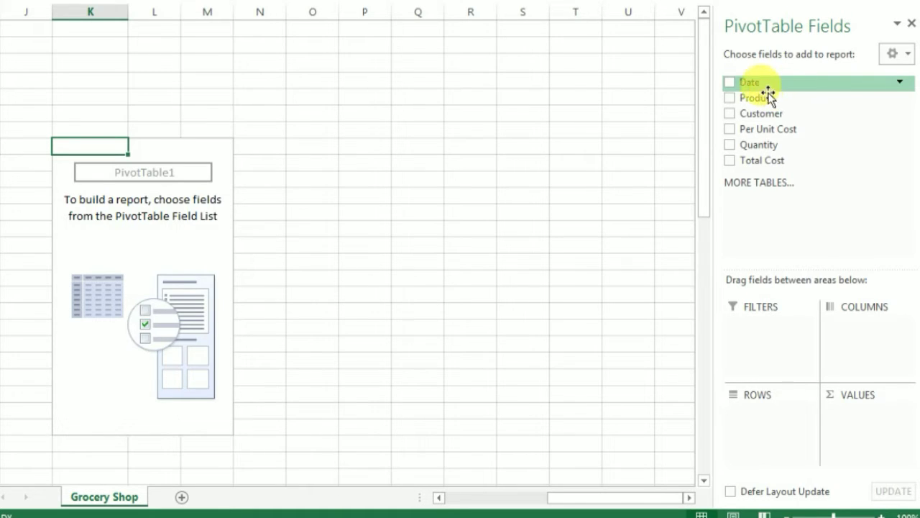
{"action": "left_click_drag", "start_coordinate": [768, 91], "coordinate": [770, 438]}
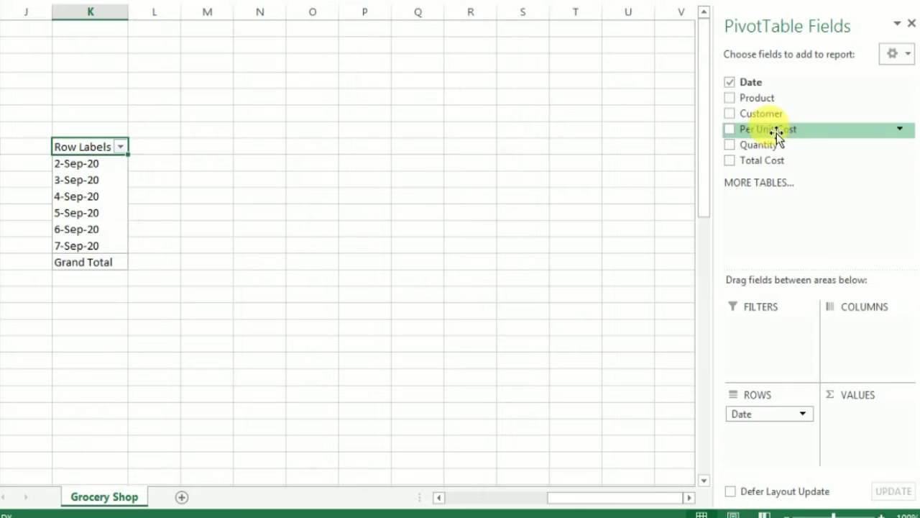
Place Product in columns, sum Total Cost as values, and set Customer as report filter.
{"action": "left_click_drag", "start_coordinate": [772, 106], "coordinate": [865, 327]}
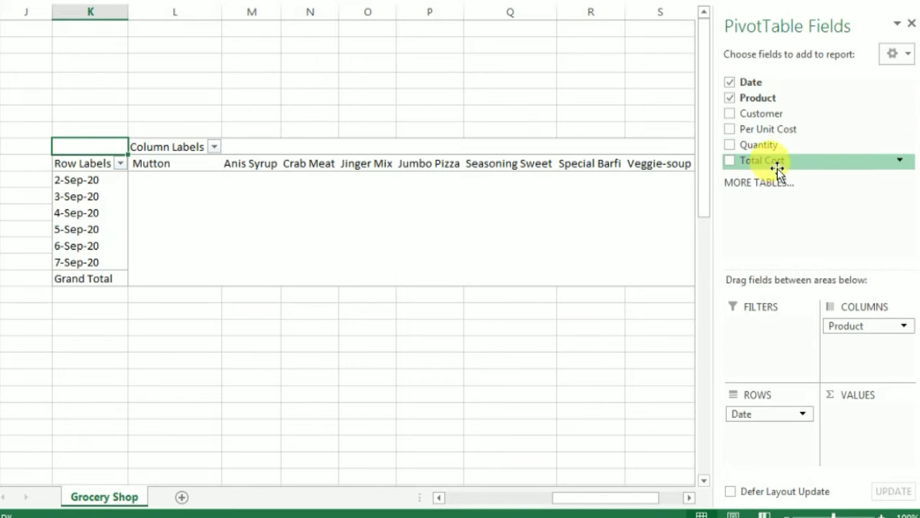
{"action": "left_click_drag", "start_coordinate": [777, 168], "coordinate": [881, 430]}
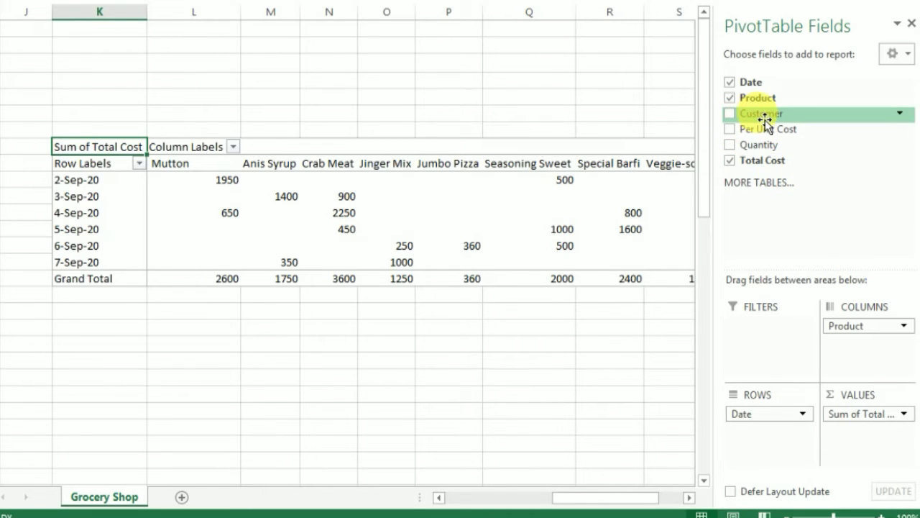
{"action": "left_click_drag", "start_coordinate": [765, 122], "coordinate": [780, 351]}
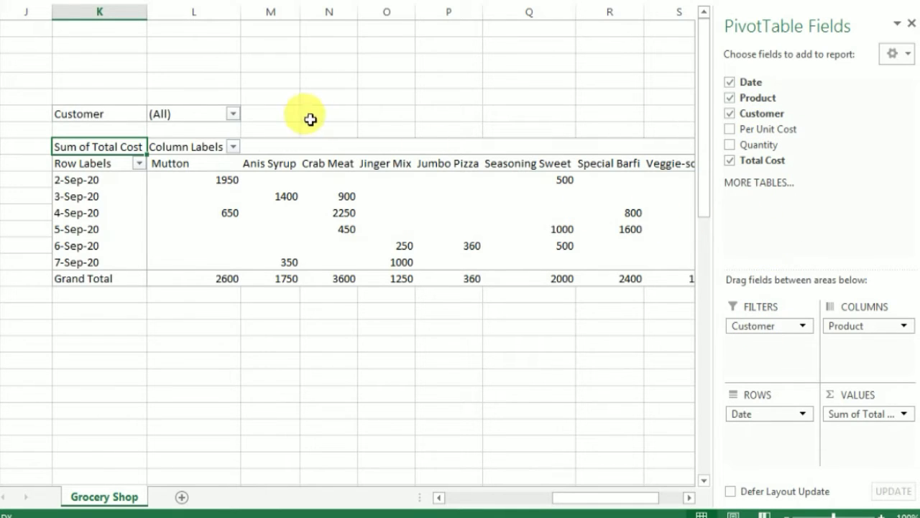
{"action": "left_click", "coordinate": [234, 115]}
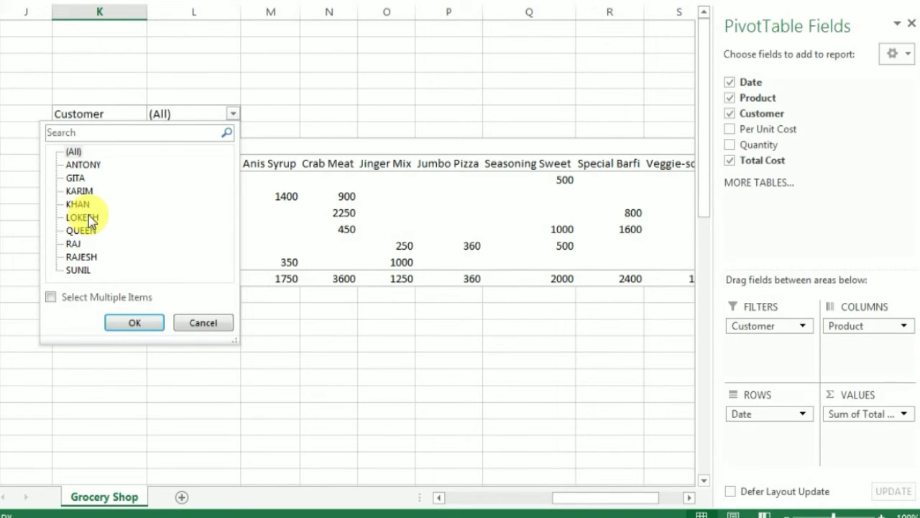
{"action": "left_click", "coordinate": [91, 167]}
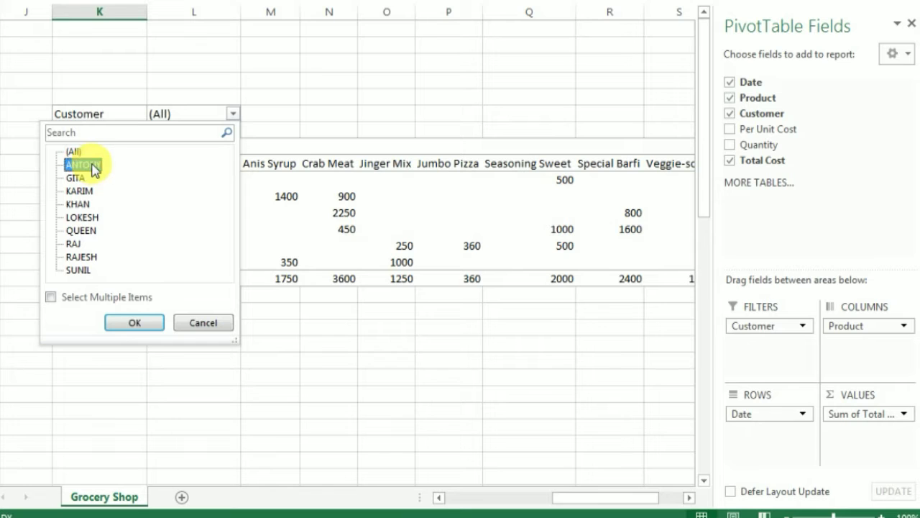
{"action": "left_click", "coordinate": [134, 323]}
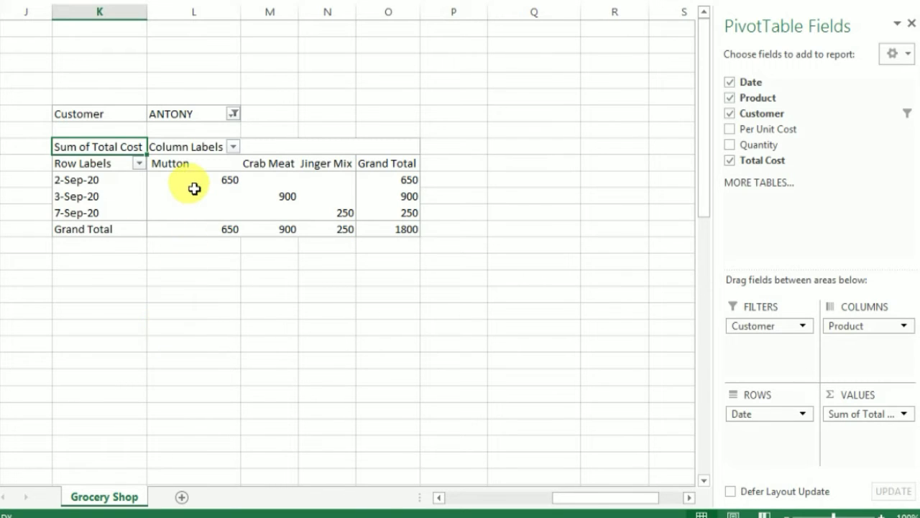
{"action": "mouse_move", "coordinate": [194, 188]}
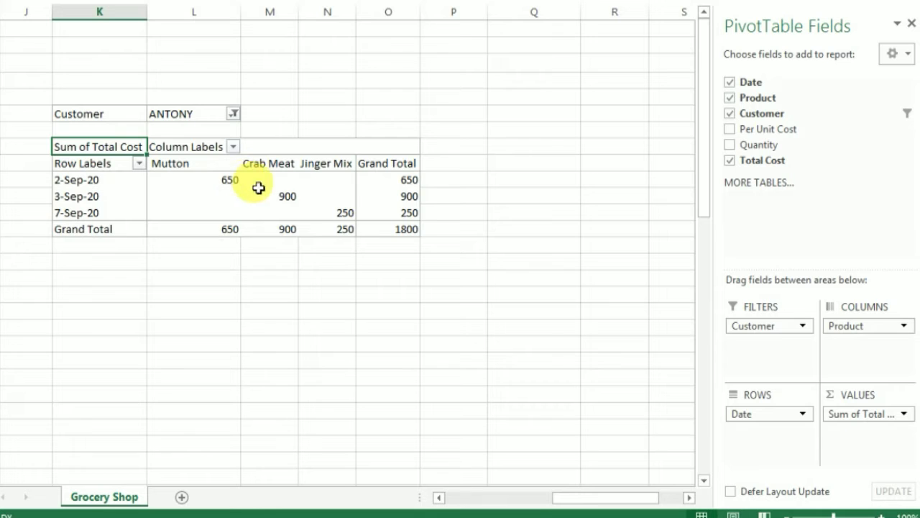
{"action": "left_click", "coordinate": [400, 232]}
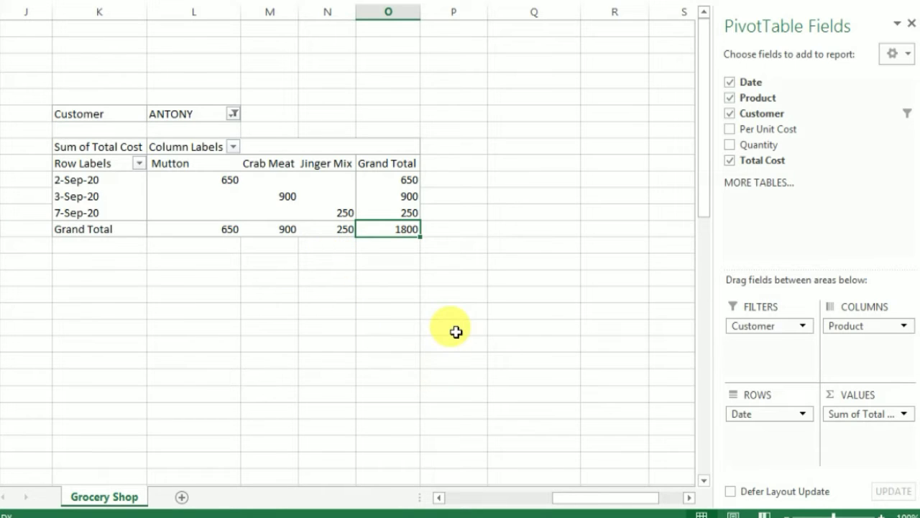
{"action": "left_click", "coordinate": [234, 115]}
{"action": "left_click", "coordinate": [72, 153]}
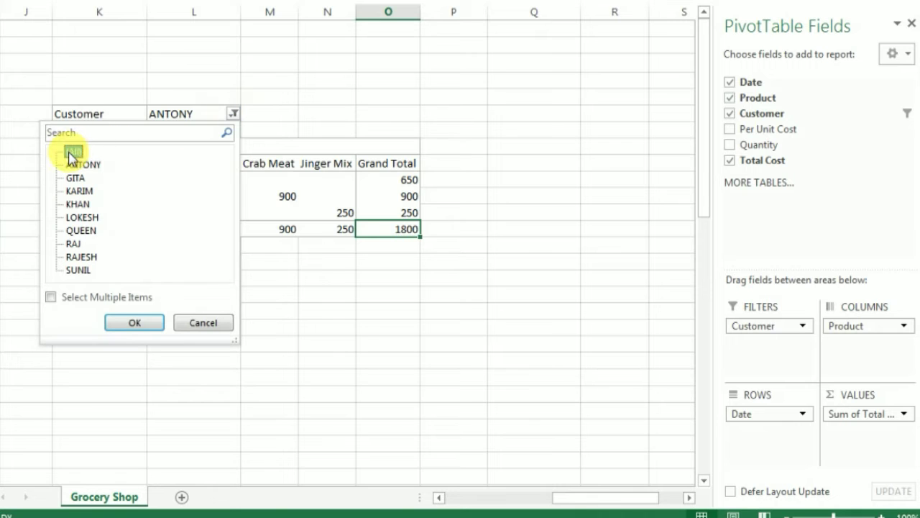
{"action": "left_click", "coordinate": [130, 324]}
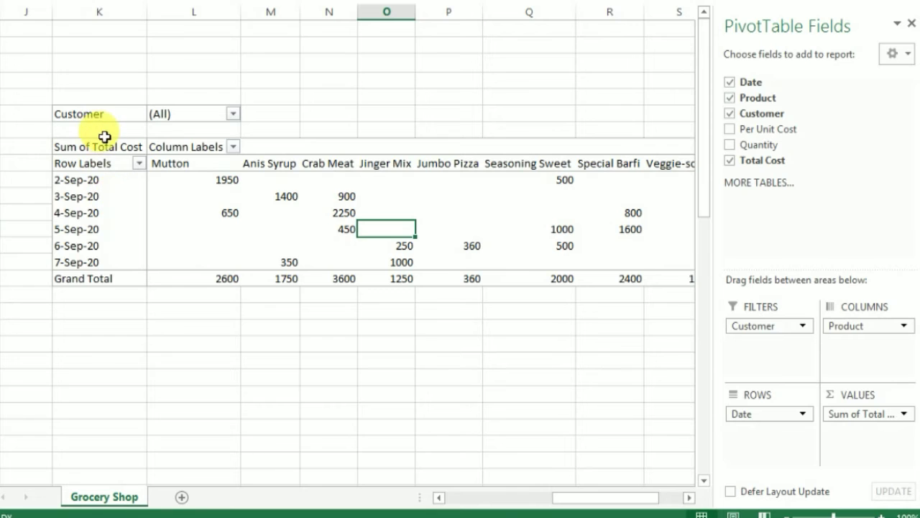
{"action": "left_click", "coordinate": [101, 115]}
{"action": "left_click", "coordinate": [70, 152]}
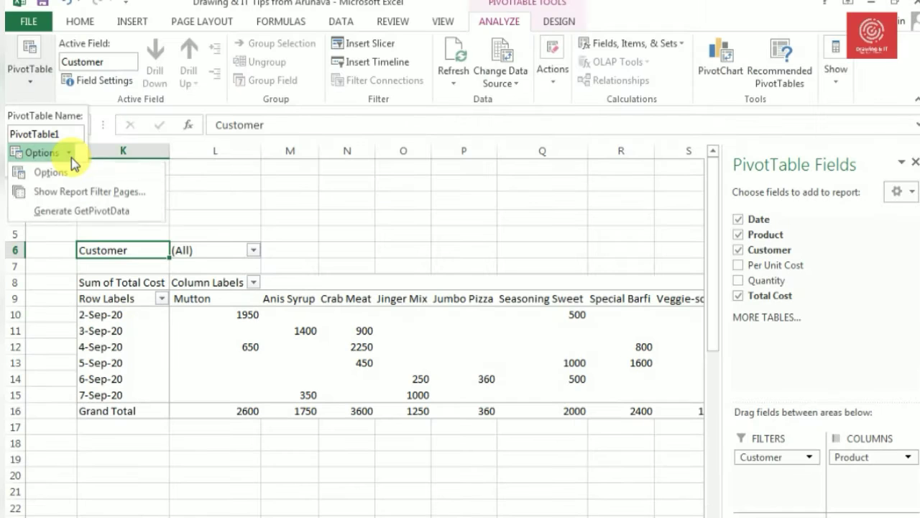
Generate one report filter page per customer, then browse the second through sixth customer sheets.
{"action": "left_click", "coordinate": [92, 193]}
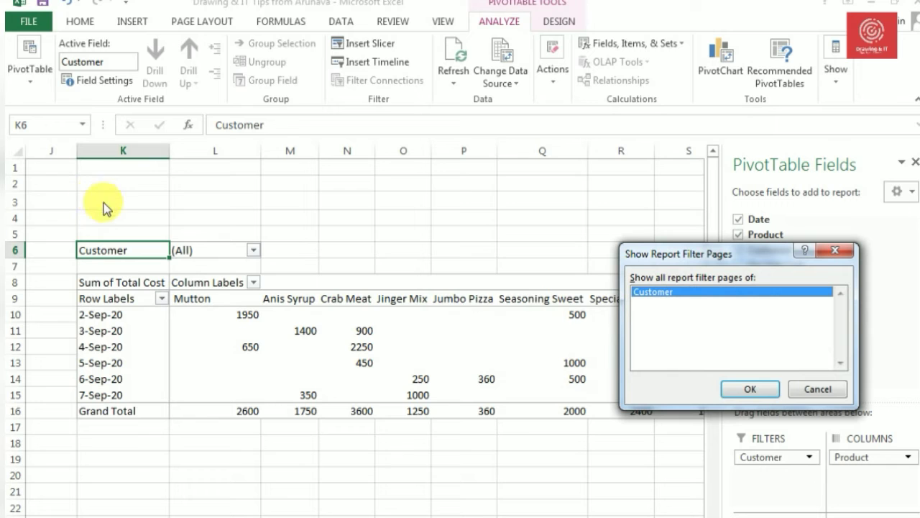
{"action": "left_click", "coordinate": [742, 392]}
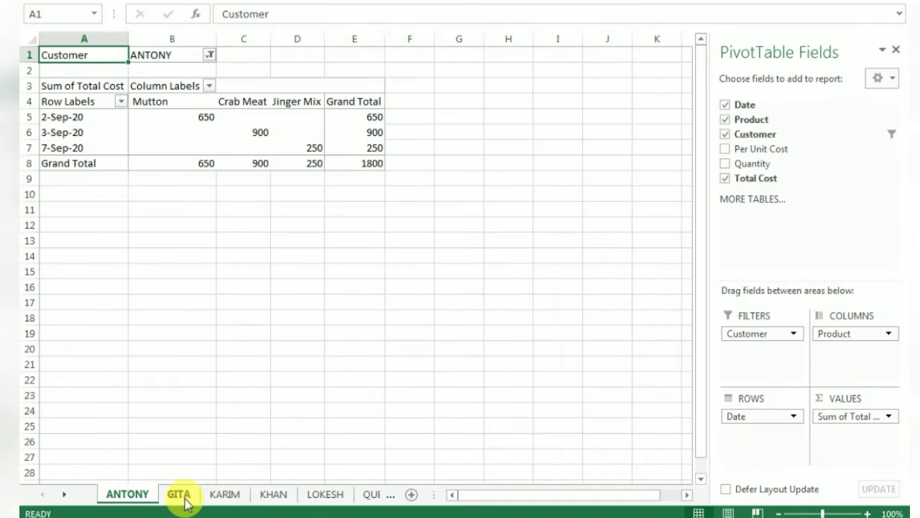
{"action": "left_click", "coordinate": [179, 495]}
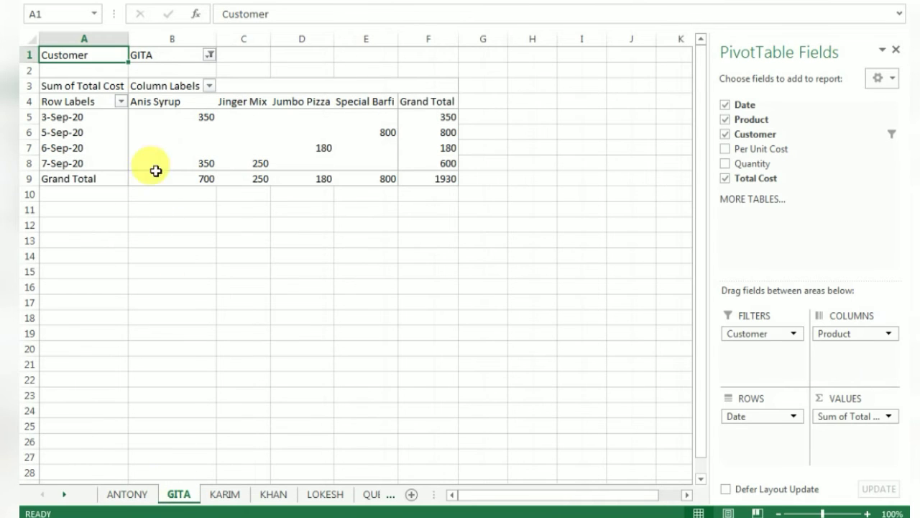
{"action": "left_click", "coordinate": [226, 495]}
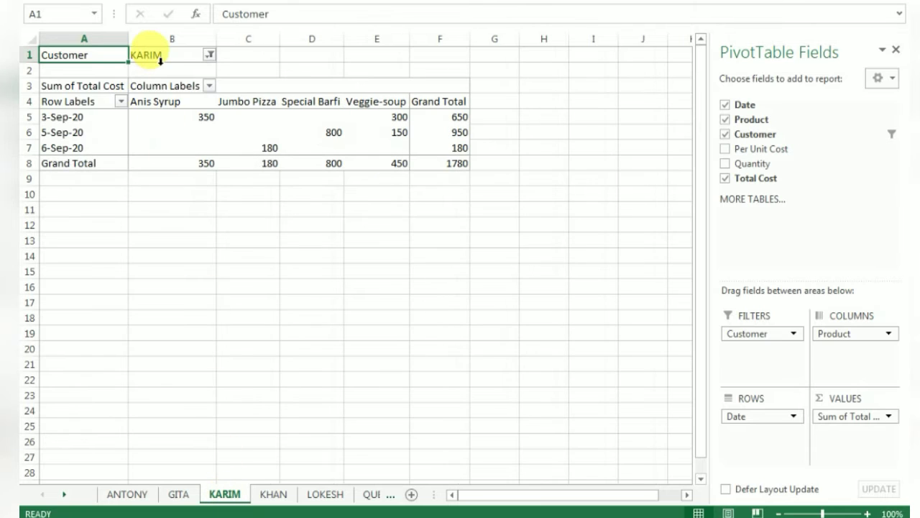
{"action": "left_click", "coordinate": [273, 495]}
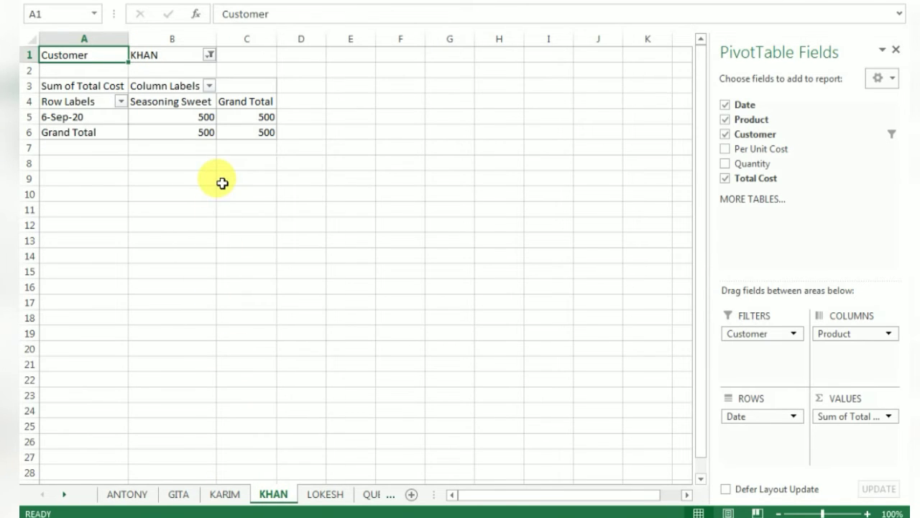
{"action": "left_click", "coordinate": [327, 496]}
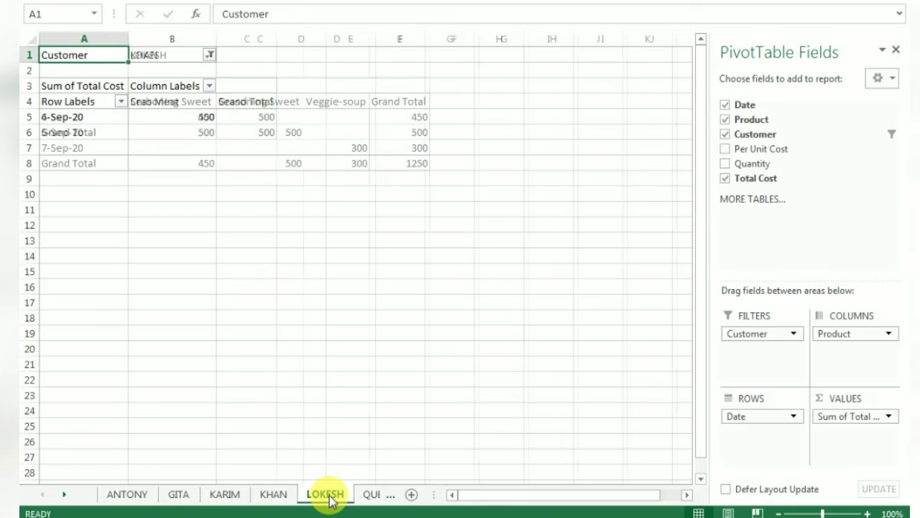
{"action": "left_click", "coordinate": [391, 499]}
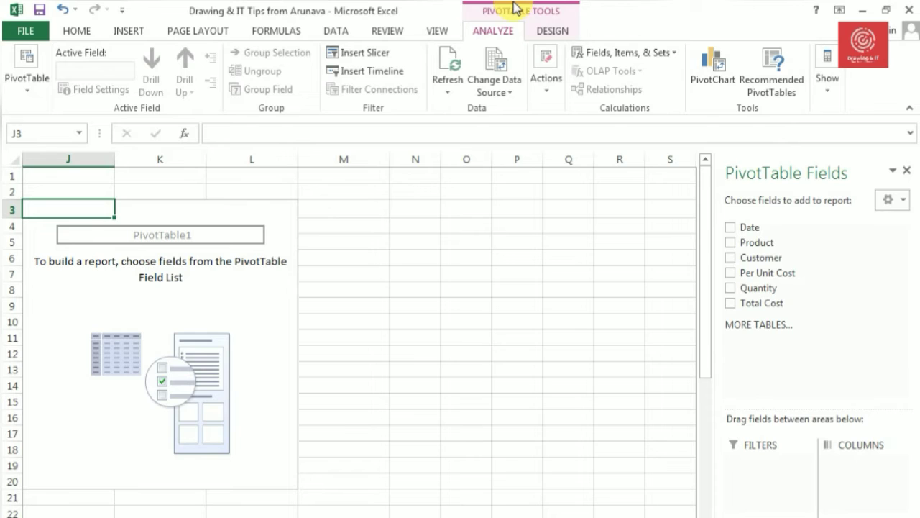
Insert six slicers: Date, Product, Customer, Per Unit Cost, Quantity and Total Cost.
{"action": "left_click", "coordinate": [374, 56]}
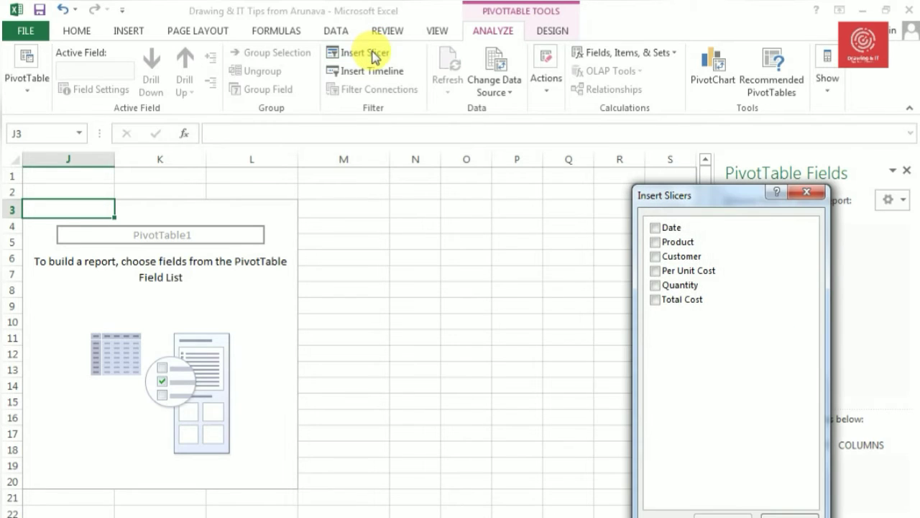
{"action": "left_click", "coordinate": [654, 229]}
{"action": "left_click", "coordinate": [654, 242]}
{"action": "left_click", "coordinate": [655, 257]}
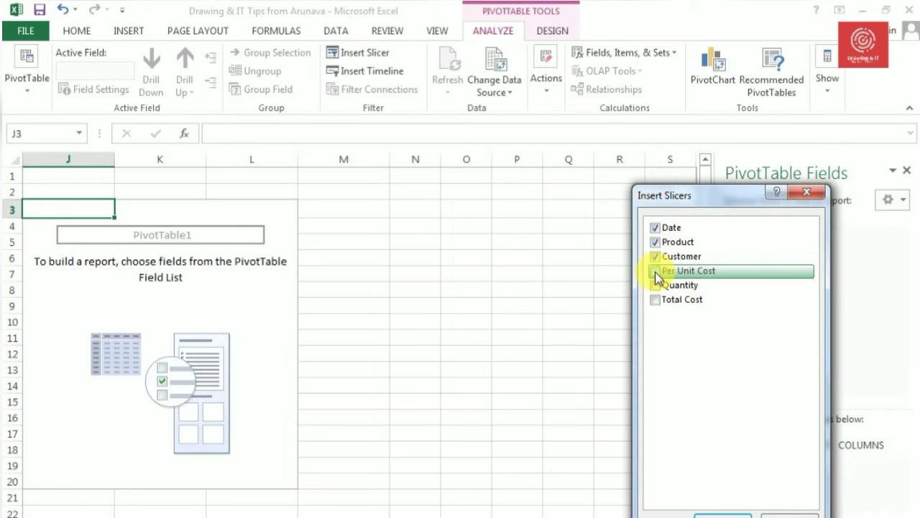
{"action": "left_click", "coordinate": [655, 271]}
{"action": "left_click", "coordinate": [655, 285]}
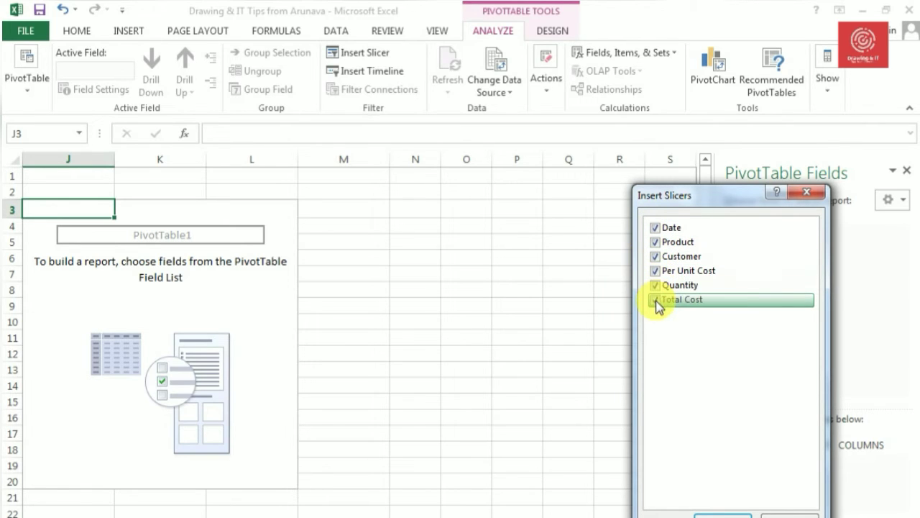
{"action": "left_click", "coordinate": [655, 301]}
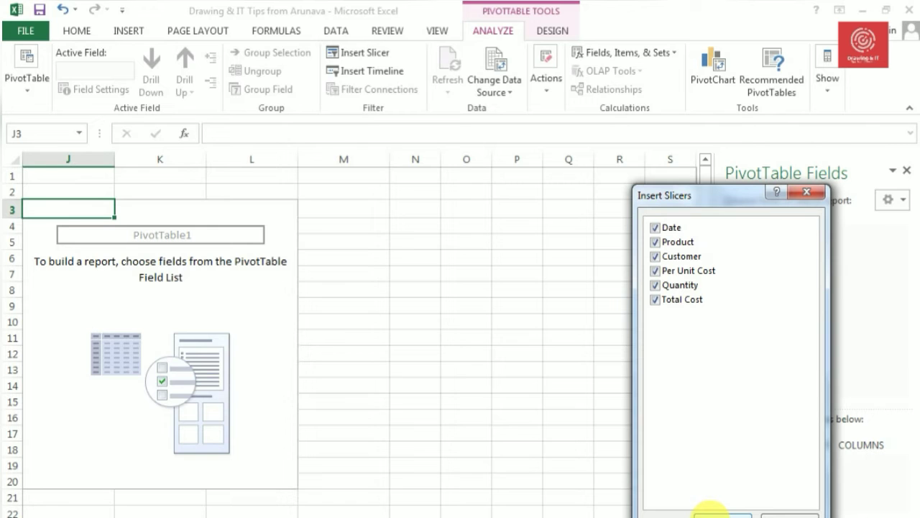
{"action": "left_click", "coordinate": [723, 513]}
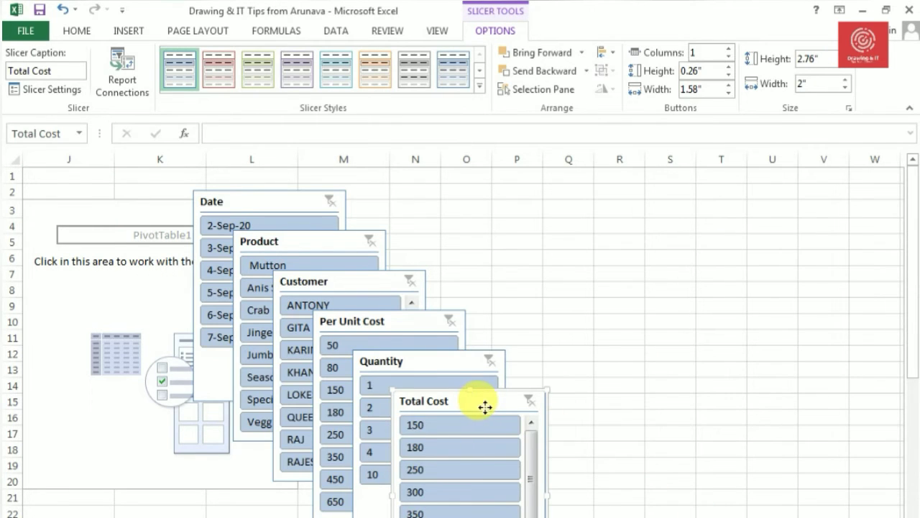
Spread the slicers: Total Cost to T–V, Quantity to Q–S, Date to J–K, Customer on top.
{"action": "left_click_drag", "start_coordinate": [485, 407], "coordinate": [797, 238]}
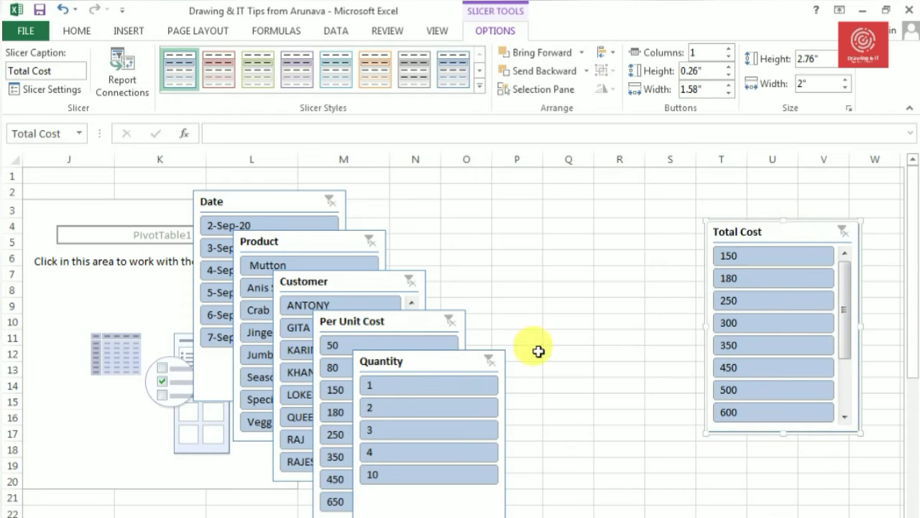
{"action": "left_click_drag", "start_coordinate": [437, 365], "coordinate": [623, 247]}
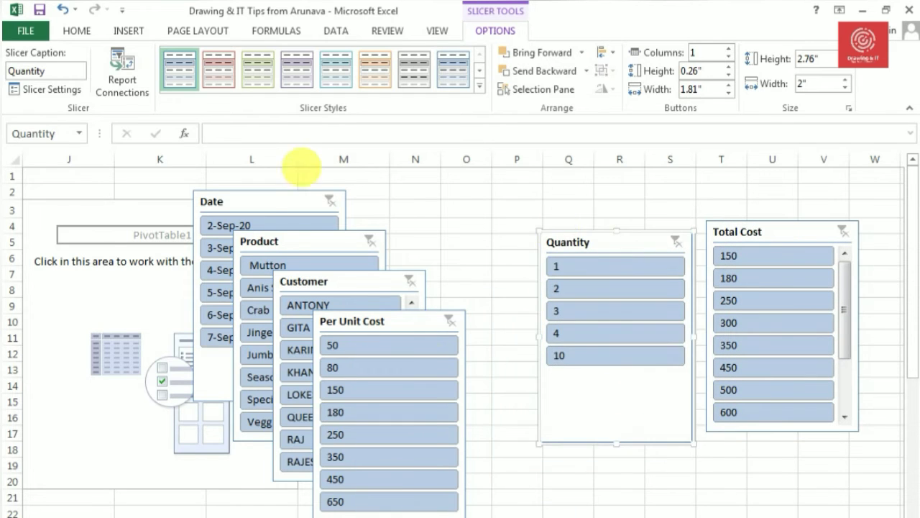
{"action": "left_click_drag", "start_coordinate": [269, 204], "coordinate": [123, 234]}
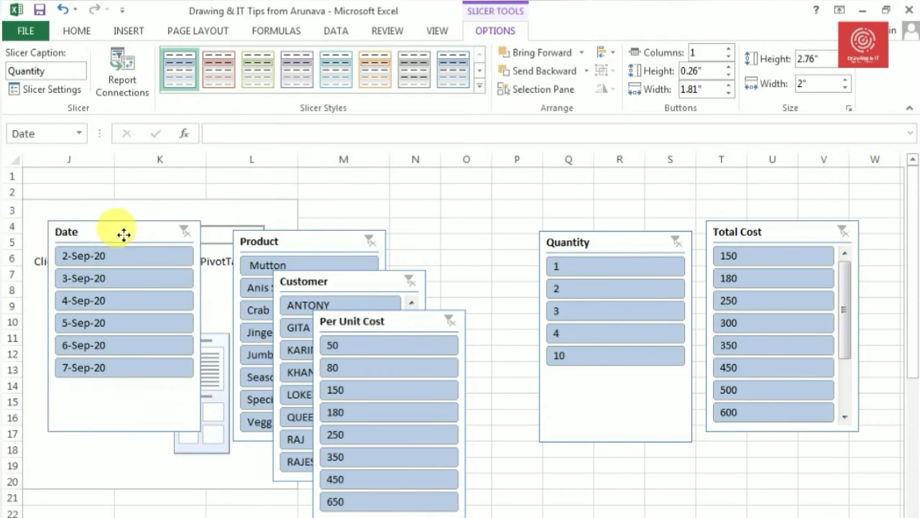
{"action": "left_click_drag", "start_coordinate": [284, 243], "coordinate": [233, 330]}
{"action": "left_click_drag", "start_coordinate": [400, 337], "coordinate": [486, 263]}
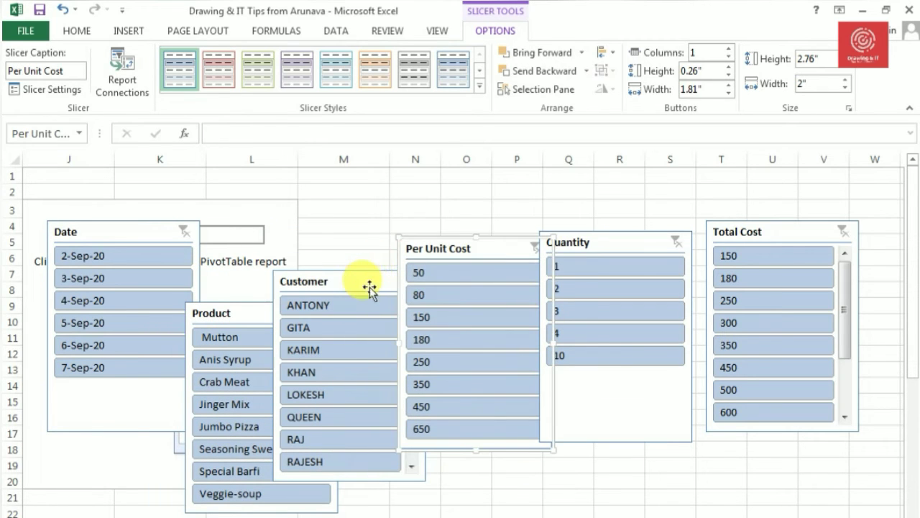
{"action": "left_click_drag", "start_coordinate": [369, 288], "coordinate": [371, 193]}
{"action": "left_click", "coordinate": [365, 188]}
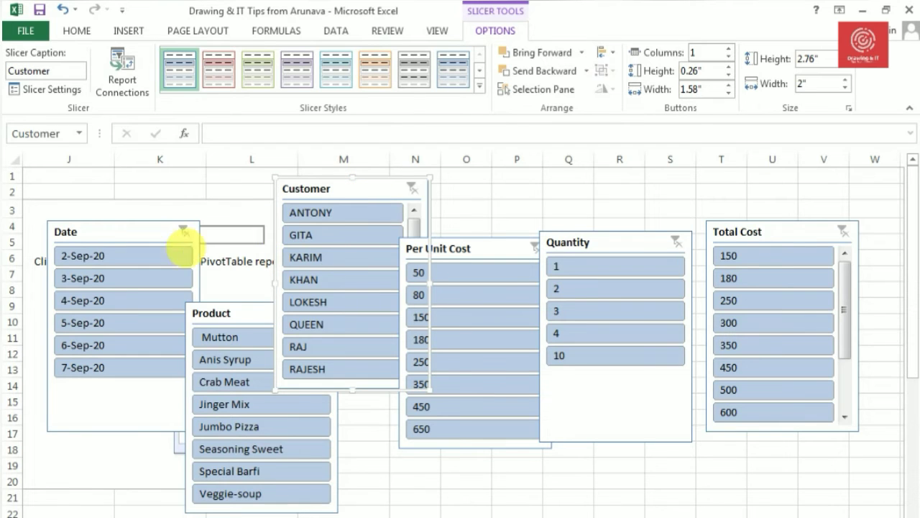
Test a 3-Sep-20 slicer filter, move Per Unit Cost and Quantity slicers apart, then clear it.
{"action": "left_click", "coordinate": [88, 285]}
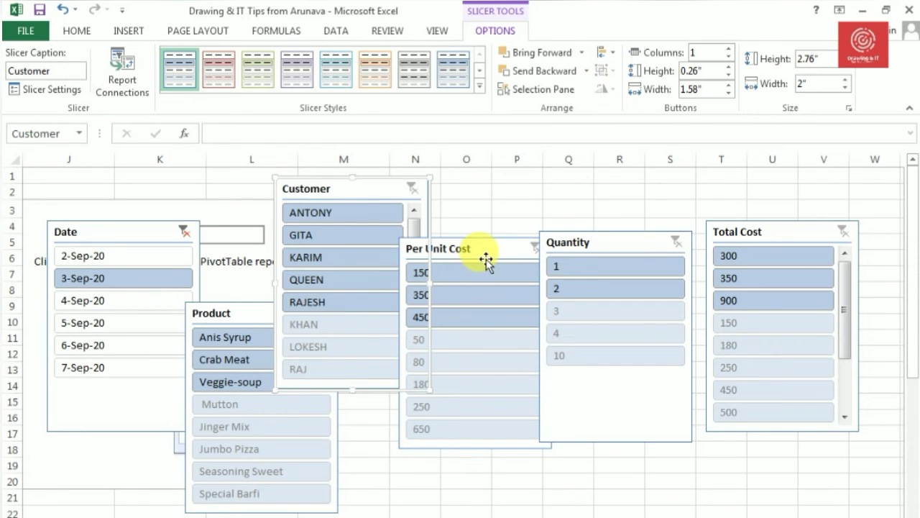
{"action": "left_click_drag", "start_coordinate": [486, 260], "coordinate": [526, 204]}
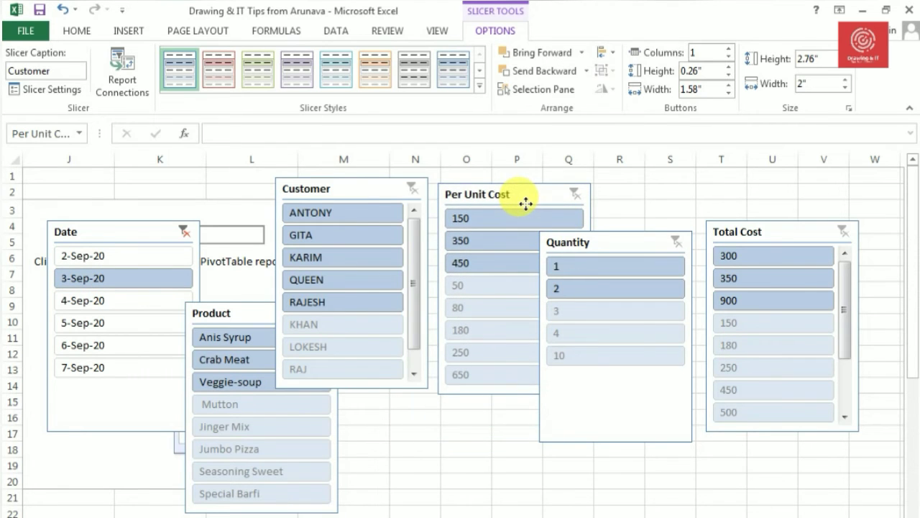
{"action": "left_click_drag", "start_coordinate": [622, 258], "coordinate": [610, 418]}
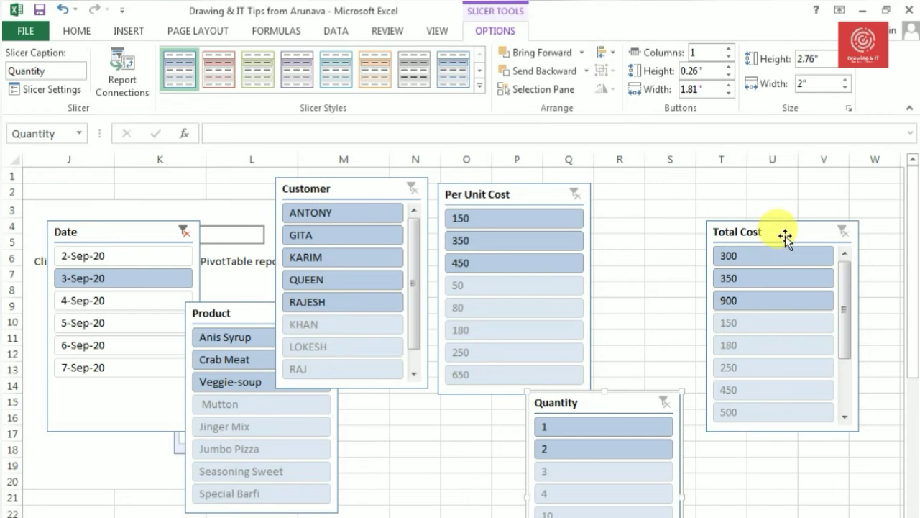
{"action": "left_click", "coordinate": [181, 231]}
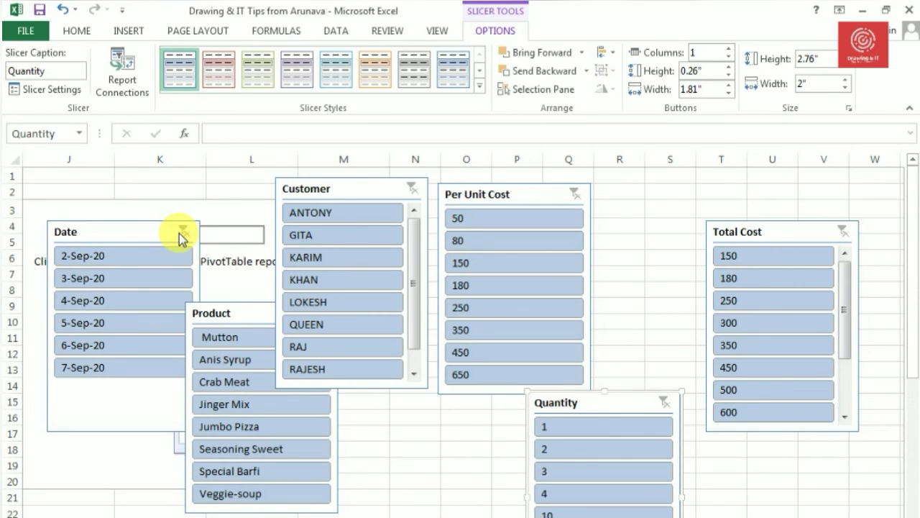
Filter to 6-Sep-20, move the Product slicer lower, then filter by two individual customers.
{"action": "left_click", "coordinate": [110, 345]}
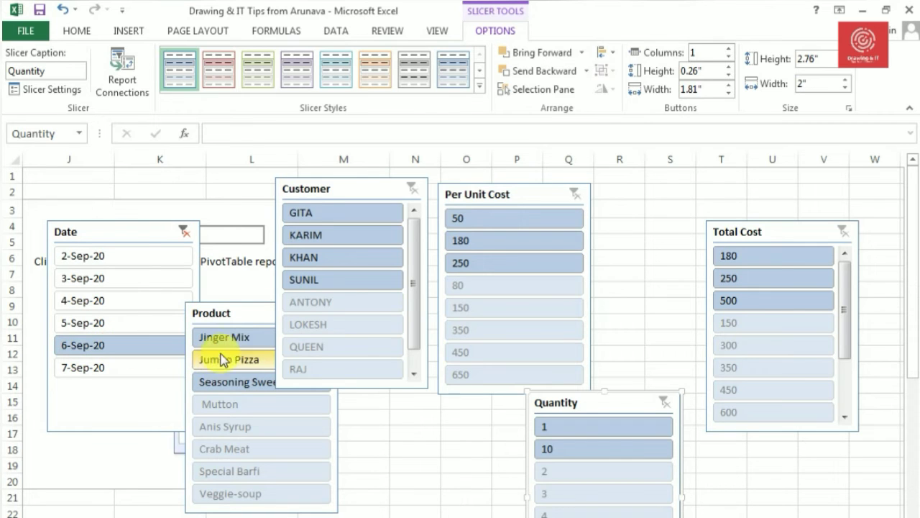
{"action": "mouse_move", "coordinate": [248, 312]}
{"action": "left_mouse_down"}
{"action": "mouse_move", "coordinate": [194, 326]}
{"action": "mouse_move", "coordinate": [223, 363]}
{"action": "left_mouse_up"}
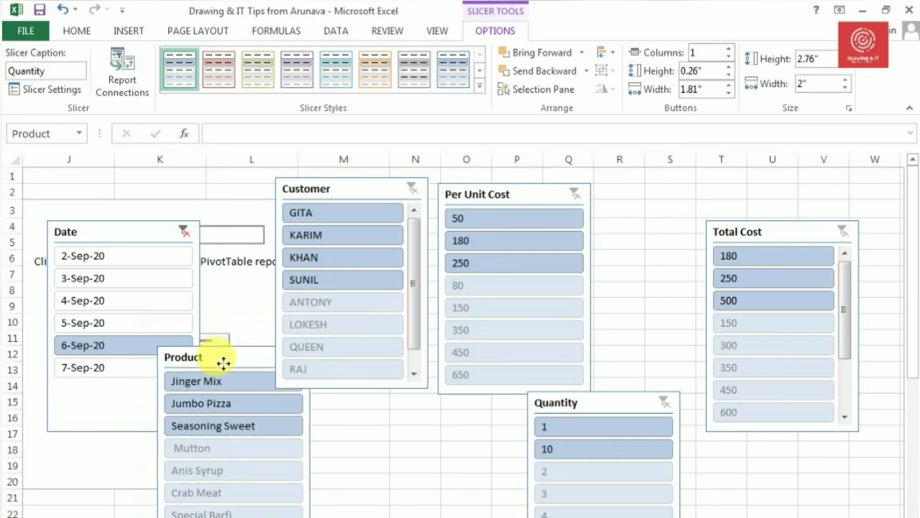
{"action": "left_click_drag", "start_coordinate": [223, 363], "coordinate": [221, 403]}
{"action": "left_click", "coordinate": [300, 283], "text": "ctrl"}
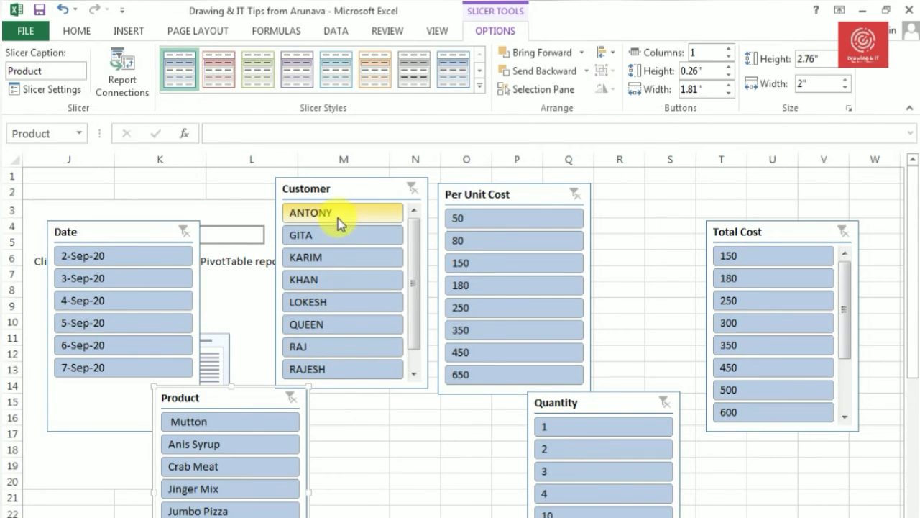
{"action": "left_click", "coordinate": [338, 261]}
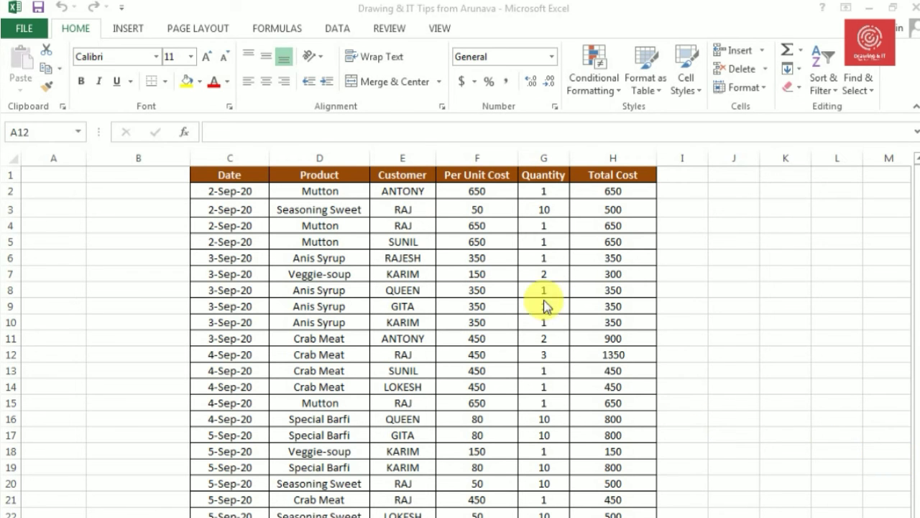
Create an empty PivotChart from the grocery range C1:H32, placed on the existing sheet at L7.
{"action": "mouse_move", "coordinate": [246, 174]}
{"action": "left_mouse_down"}
{"action": "mouse_move", "coordinate": [539, 505]}
{"action": "mouse_move", "coordinate": [618, 517]}
{"action": "left_mouse_up"}
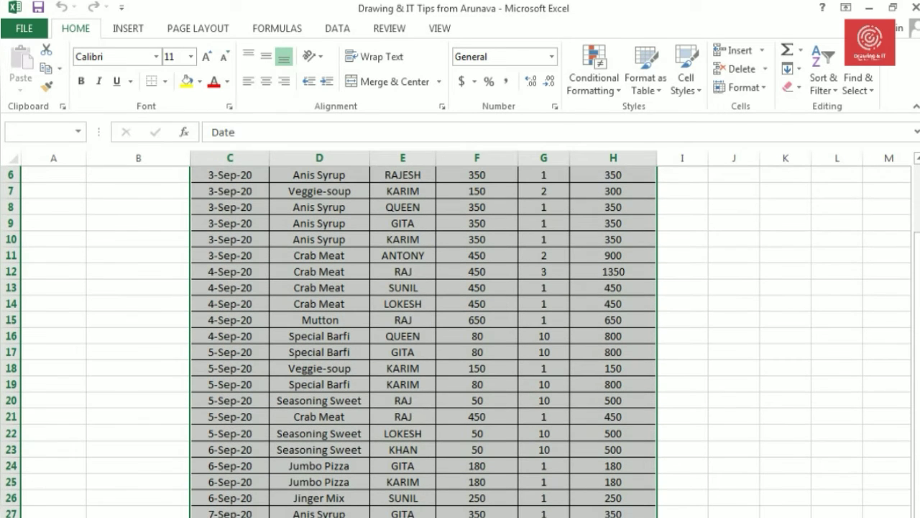
{"action": "left_click_drag", "start_coordinate": [636, 507], "coordinate": [636, 507]}
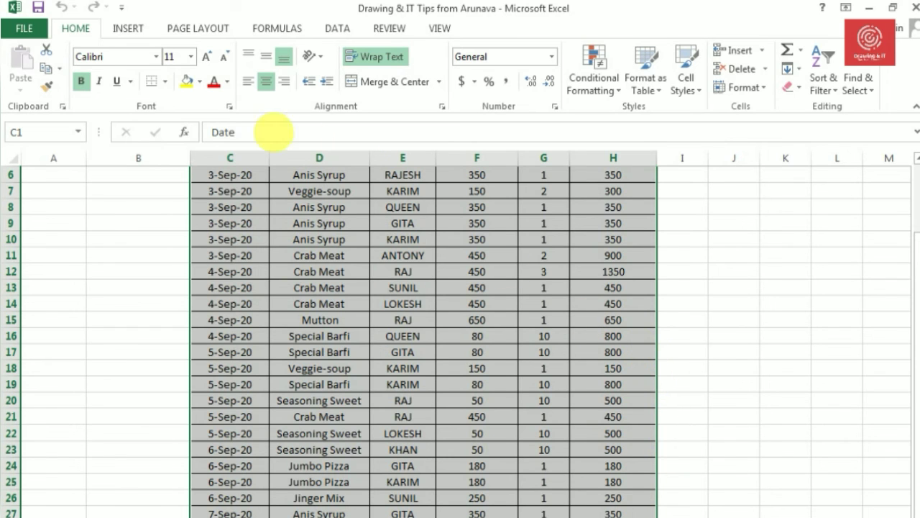
{"action": "left_click", "coordinate": [129, 29]}
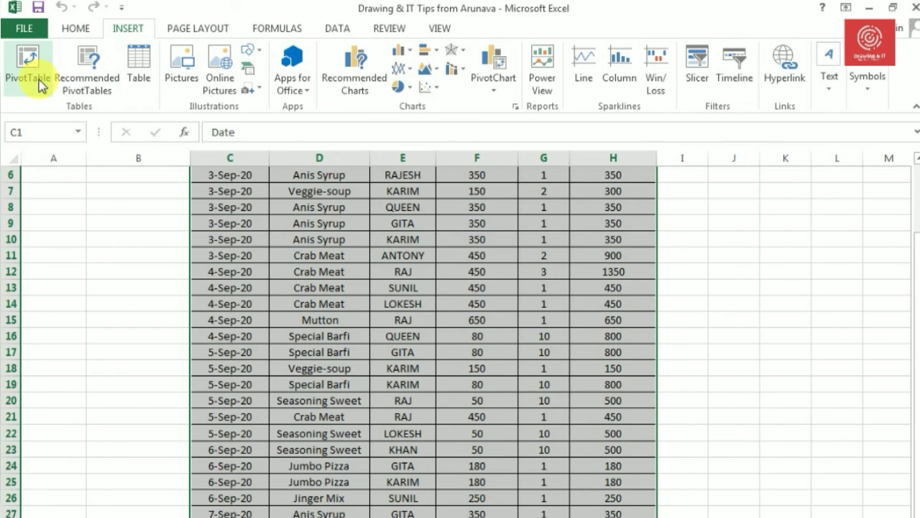
{"action": "left_click", "coordinate": [494, 94]}
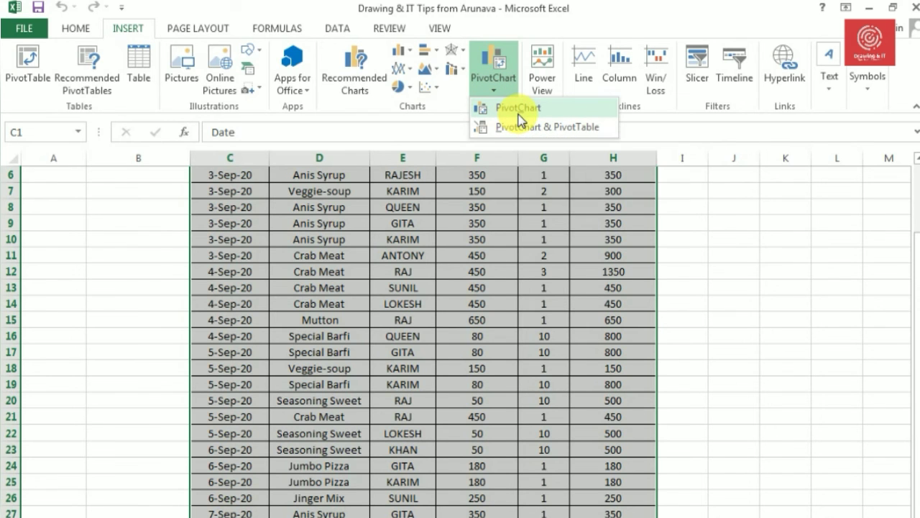
{"action": "left_click", "coordinate": [519, 119]}
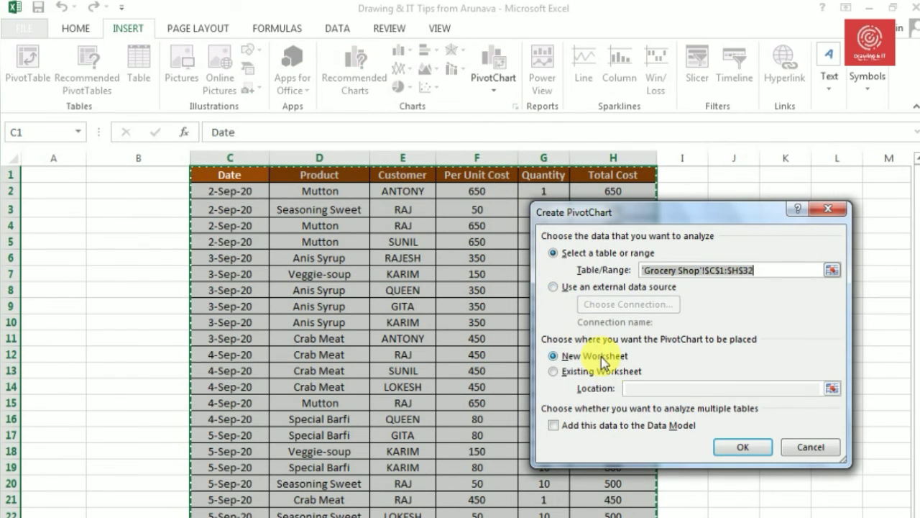
{"action": "left_click", "coordinate": [611, 374]}
{"action": "left_click", "coordinate": [647, 389]}
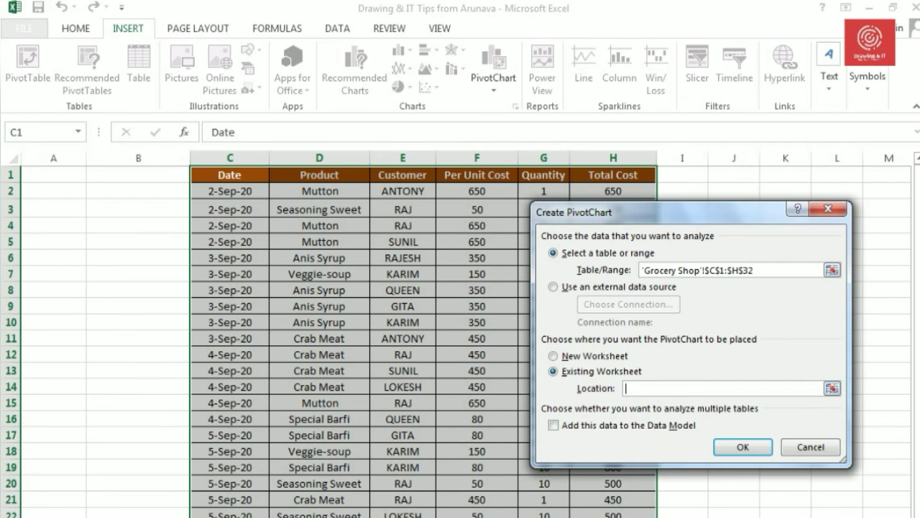
{"action": "scroll", "coordinate": [462, 334], "scroll_direction": "right", "scroll_amount": 6}
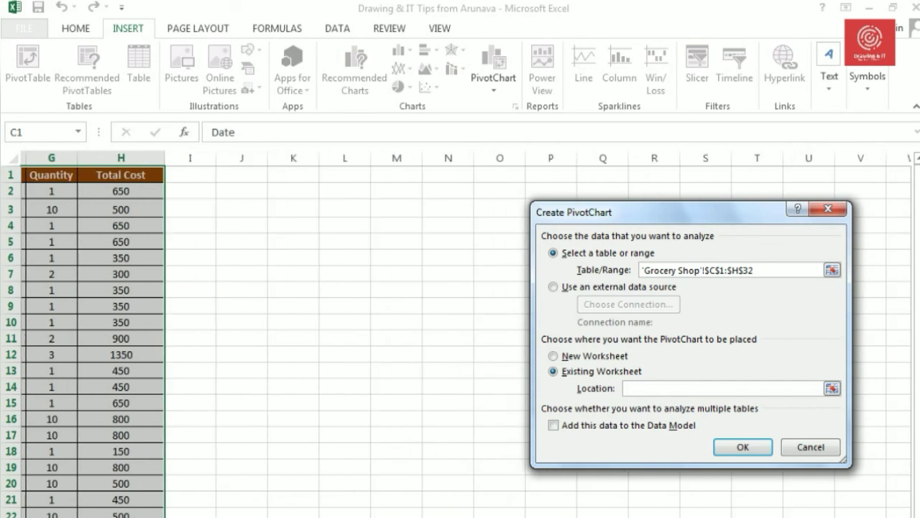
{"action": "scroll", "coordinate": [463, 334], "scroll_direction": "right", "scroll_amount": 1}
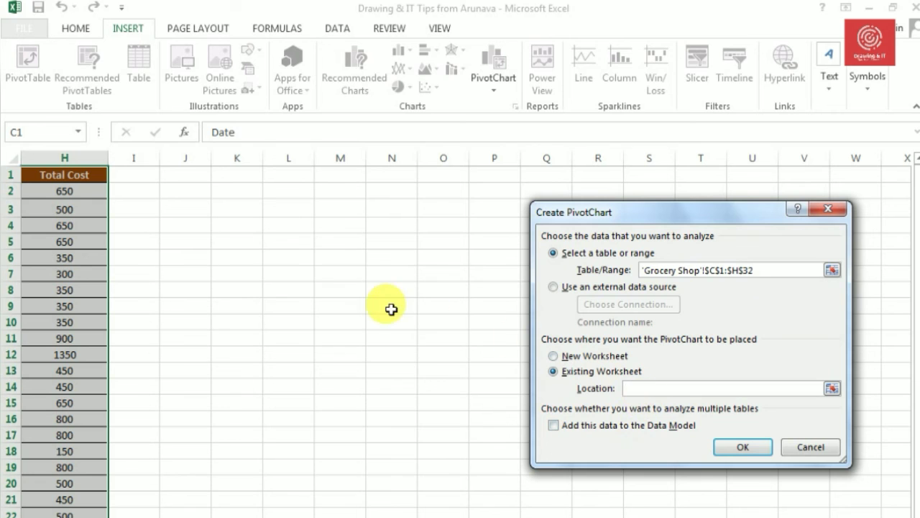
{"action": "left_click", "coordinate": [306, 274]}
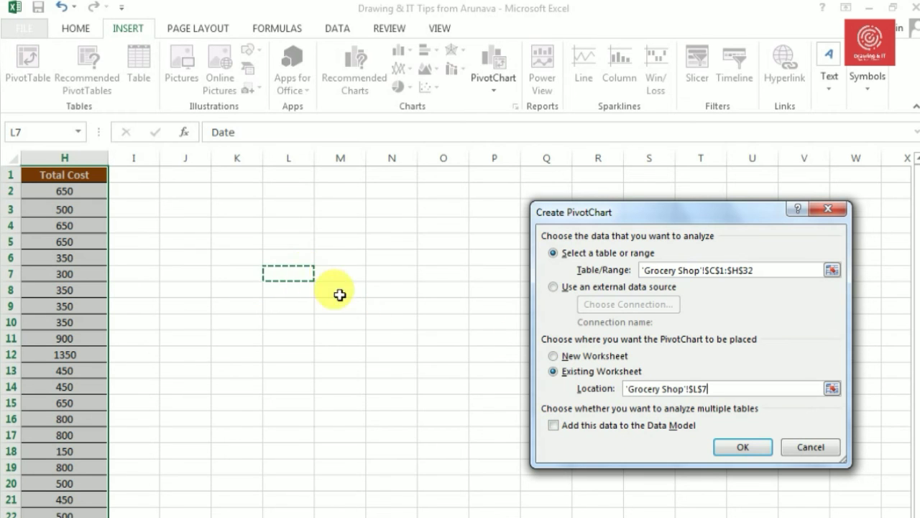
{"action": "left_click", "coordinate": [741, 449]}
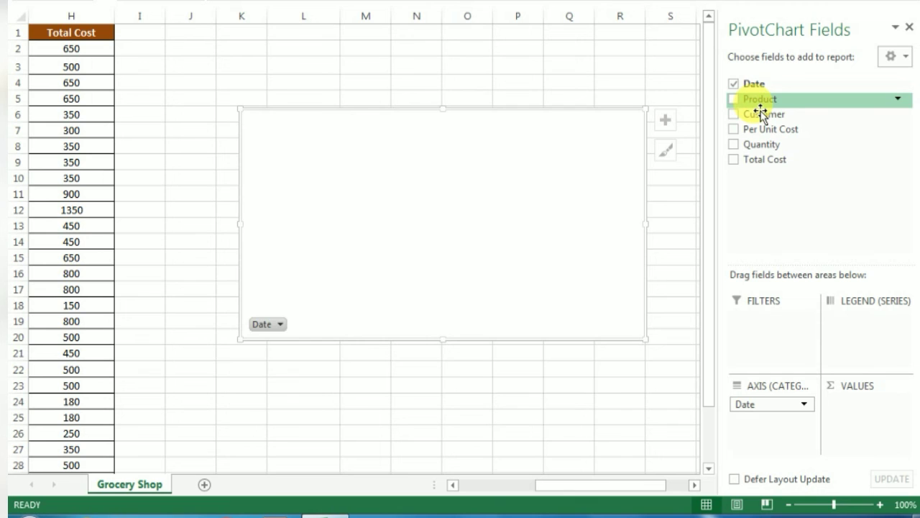
Put Product in Legend (Series), Sum of Total Cost in Values and Customer in Filters.
{"action": "left_click_drag", "start_coordinate": [761, 109], "coordinate": [858, 333]}
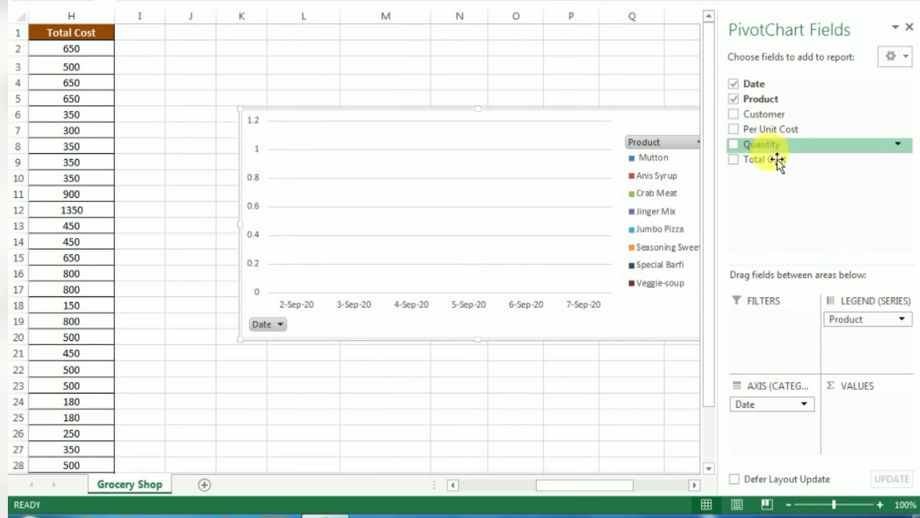
{"action": "mouse_move", "coordinate": [769, 159]}
{"action": "left_mouse_down"}
{"action": "mouse_move", "coordinate": [884, 424]}
{"action": "mouse_move", "coordinate": [865, 420]}
{"action": "left_mouse_up"}
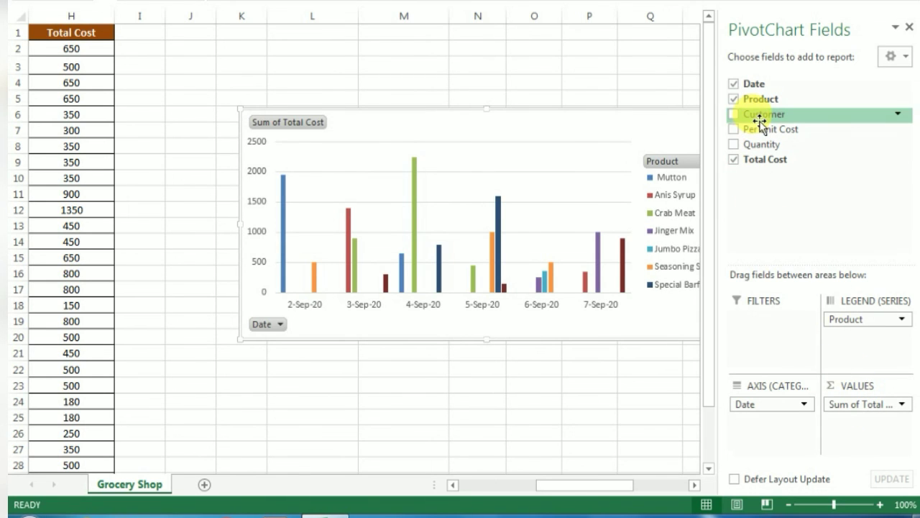
{"action": "mouse_move", "coordinate": [763, 113]}
{"action": "left_mouse_down"}
{"action": "mouse_move", "coordinate": [794, 336]}
{"action": "mouse_move", "coordinate": [773, 330]}
{"action": "left_mouse_up"}
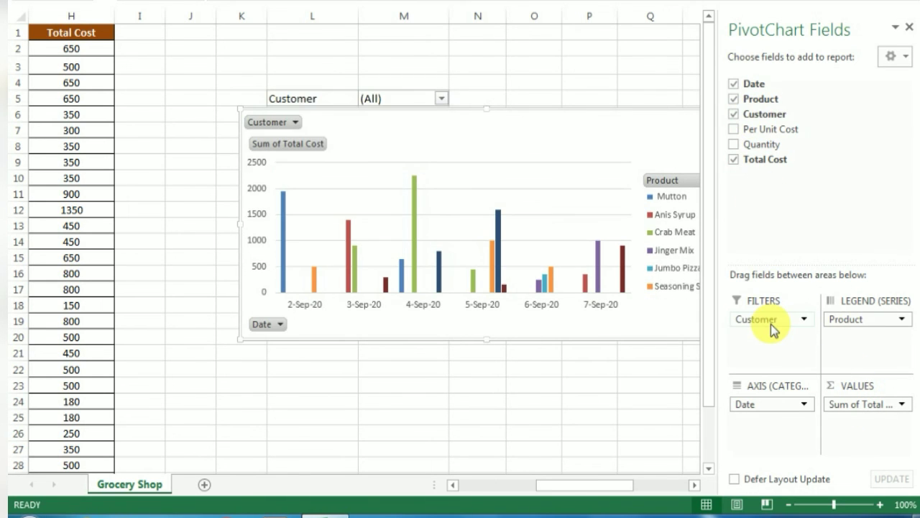
{"action": "left_click", "coordinate": [694, 485]}
{"action": "left_click", "coordinate": [694, 486]}
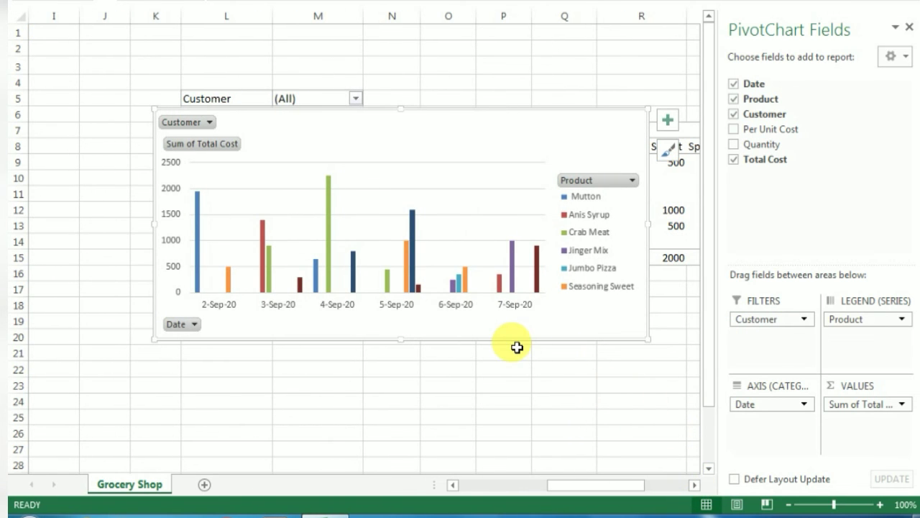
Filter the chart to a single customer, then reset the Customer filter to (All).
{"action": "left_click", "coordinate": [207, 122]}
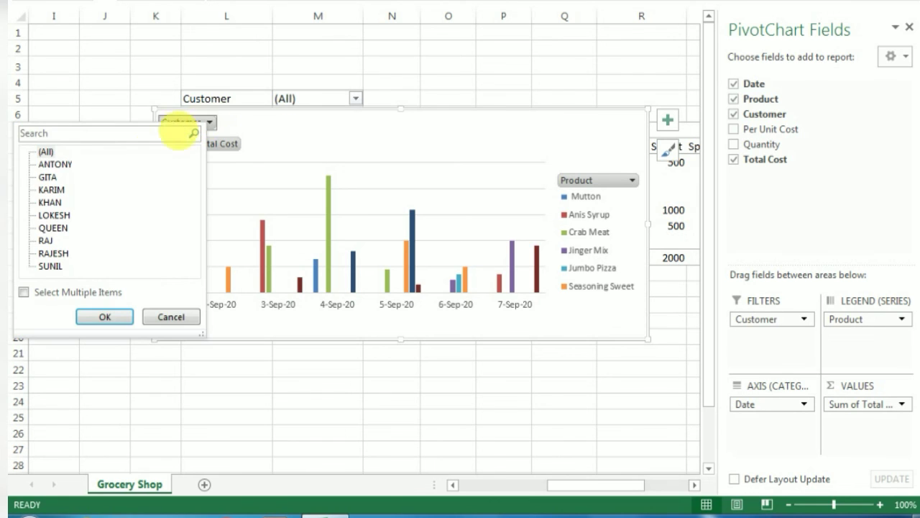
{"action": "left_click", "coordinate": [54, 215]}
{"action": "left_click", "coordinate": [101, 317]}
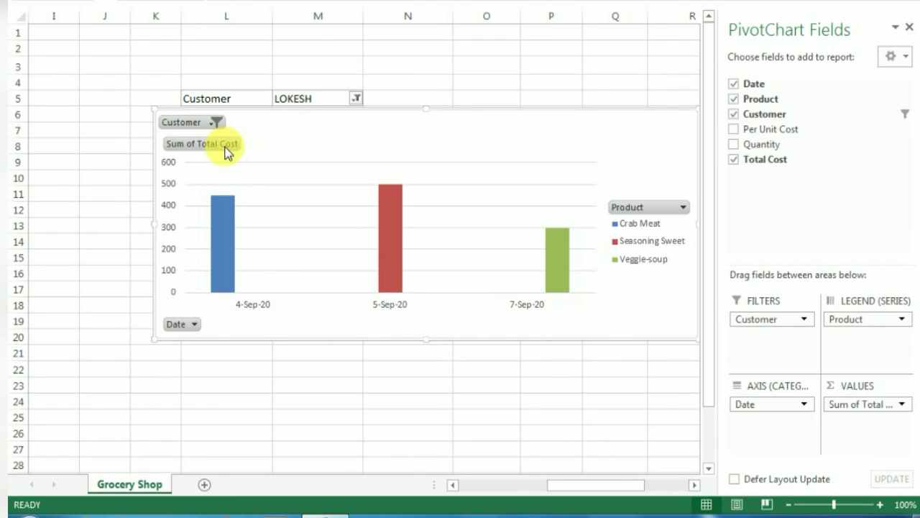
{"action": "left_click", "coordinate": [215, 123]}
{"action": "left_click", "coordinate": [47, 153]}
{"action": "left_click", "coordinate": [106, 320]}
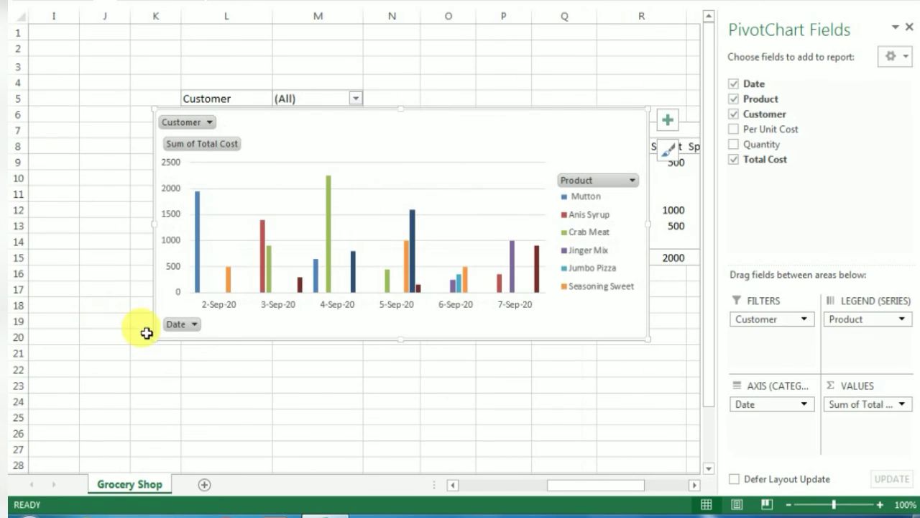
Limit the chart's Date filter to only 4-Sep-20.
{"action": "left_click", "coordinate": [193, 326]}
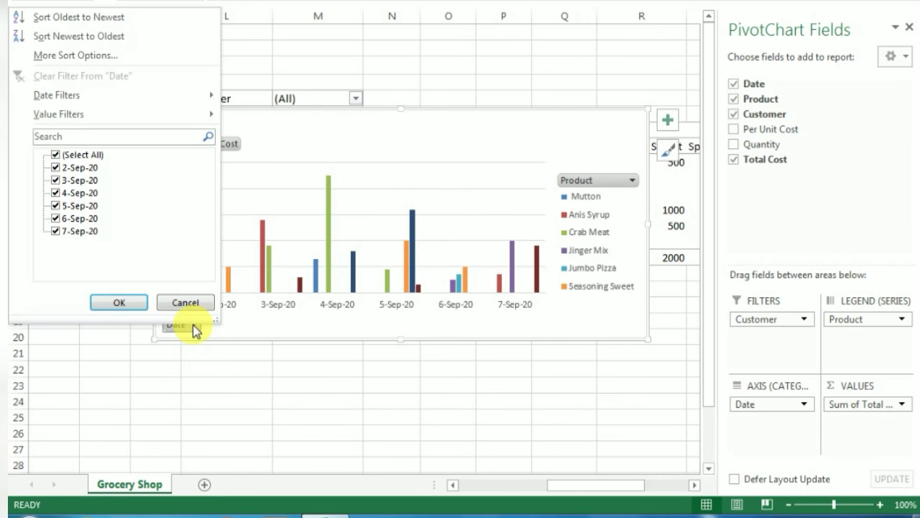
{"action": "left_click", "coordinate": [56, 154]}
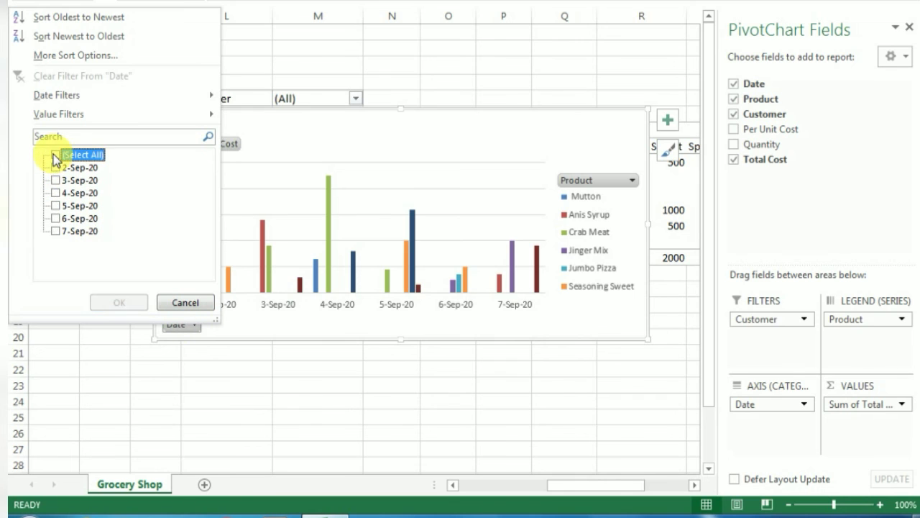
{"action": "left_click", "coordinate": [56, 193]}
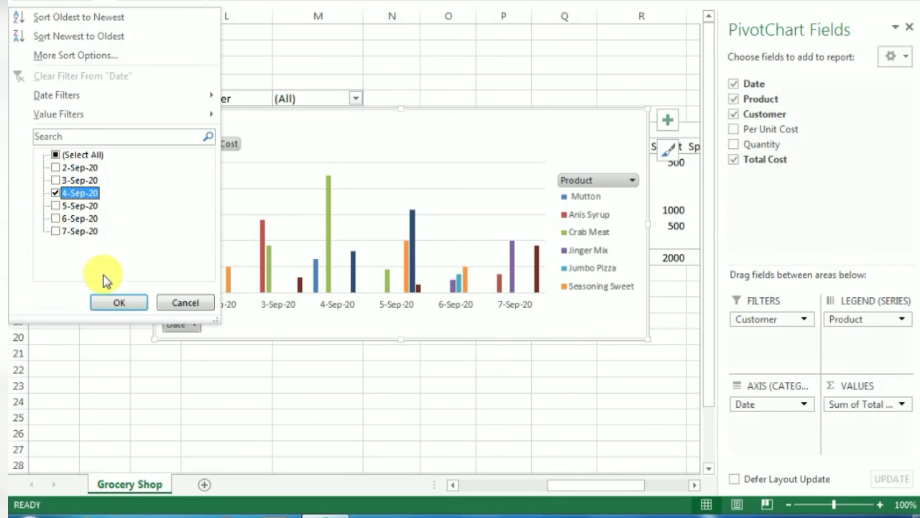